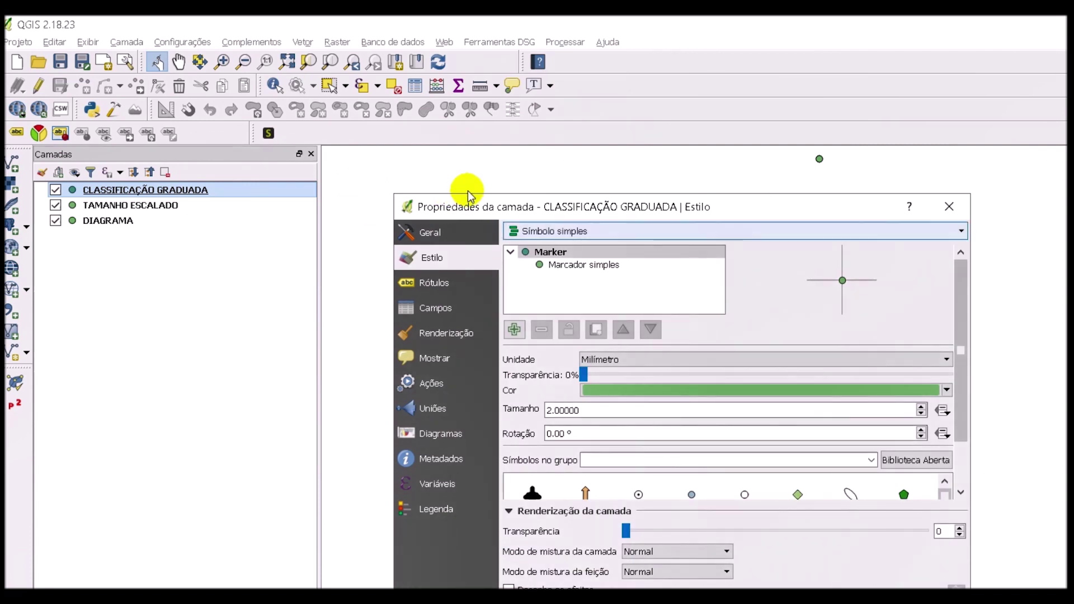
# Step: Apply Graduado symbology to the CLASSIFICAÇÃO GRADUADA layer, using column T_2010 and the Size method
pyautogui.click(554, 230)
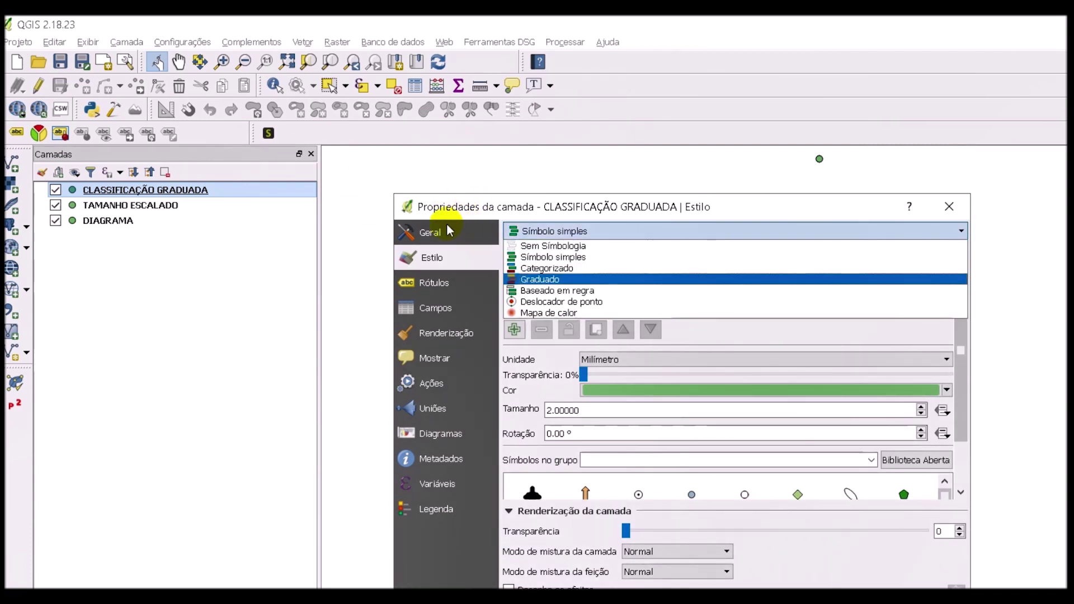
pyautogui.press('Return')
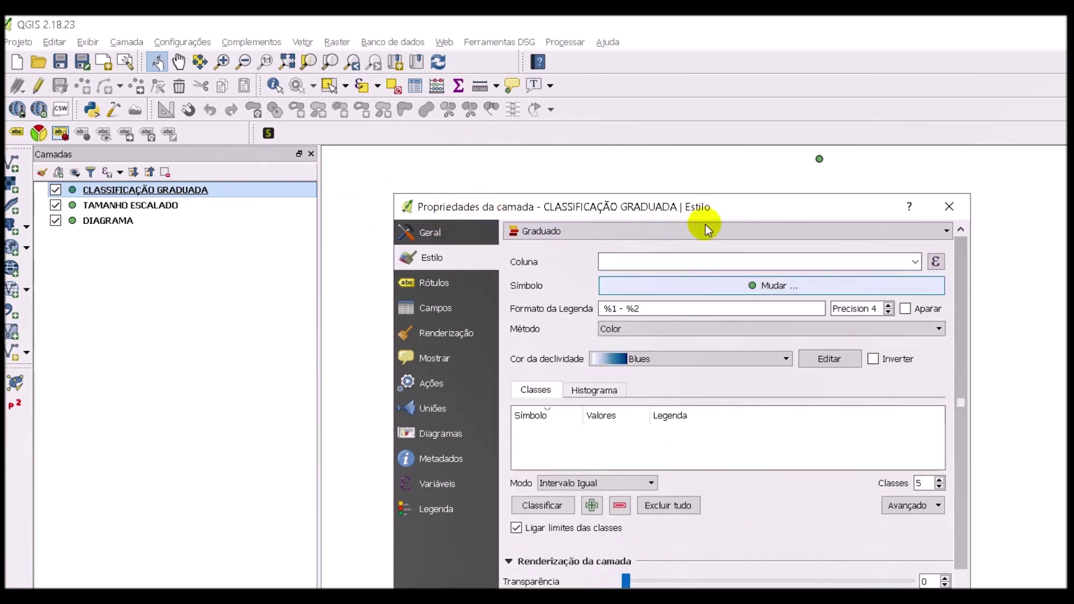
pyautogui.click(733, 261)
pyautogui.moveTo(914, 332); pyautogui.dragTo(913, 386)
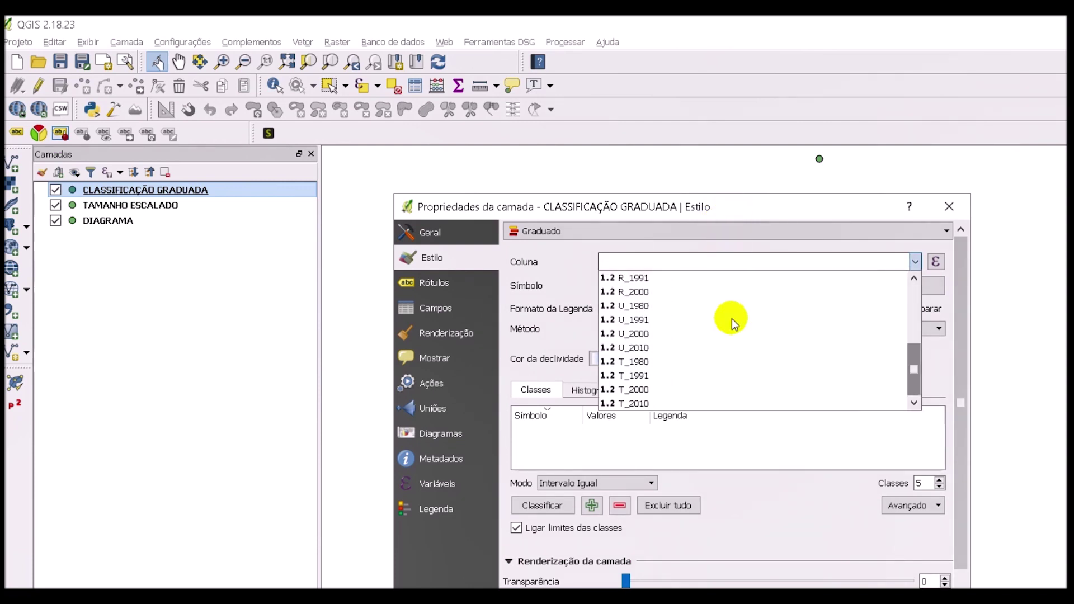
pyautogui.press('Return')
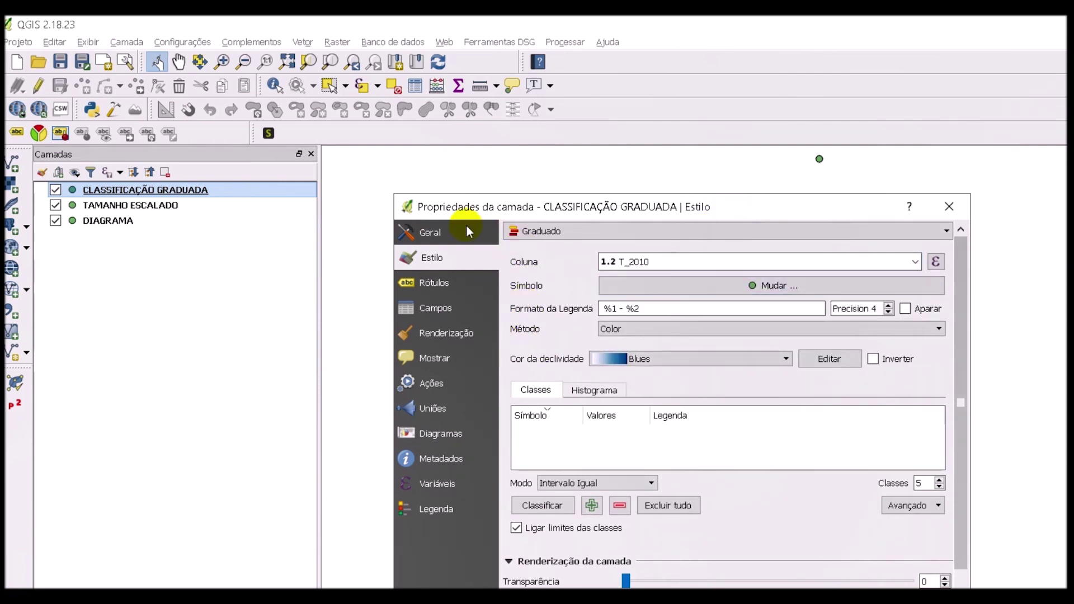
pyautogui.click(705, 328)
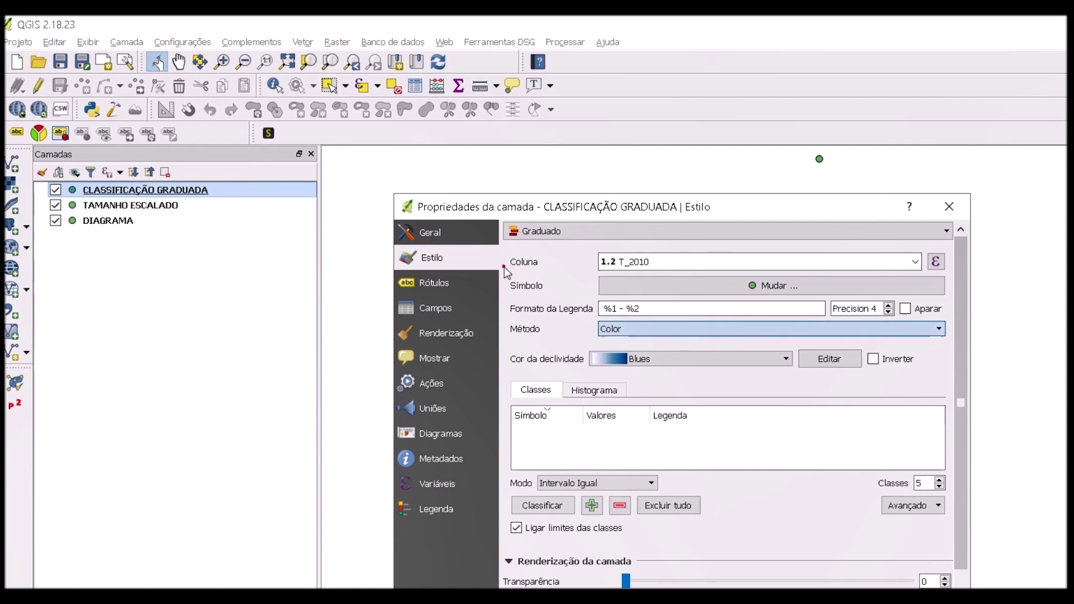
pyautogui.click(639, 353)
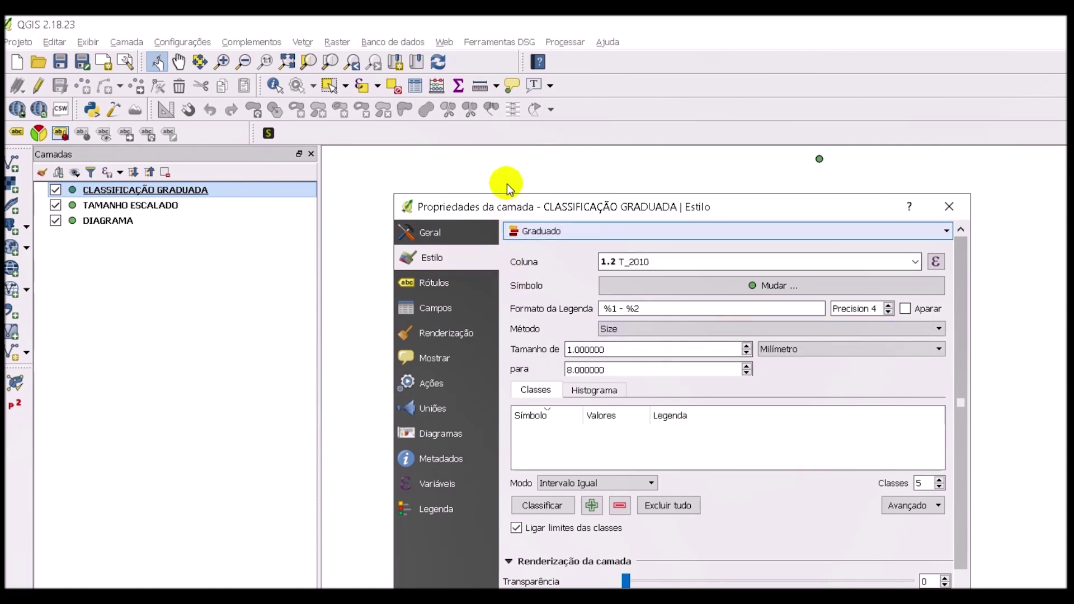
# Step: Classify the T_2010 values using the Intervalo Igual mode
pyautogui.moveTo(638, 195); pyautogui.dragTo(638, 87)
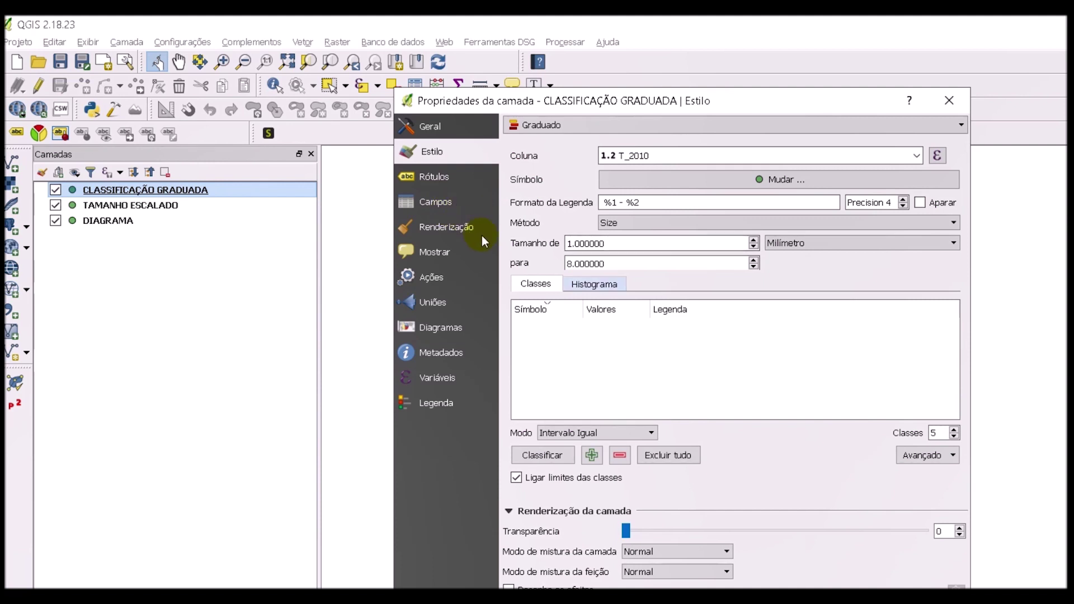
pyautogui.click(627, 433)
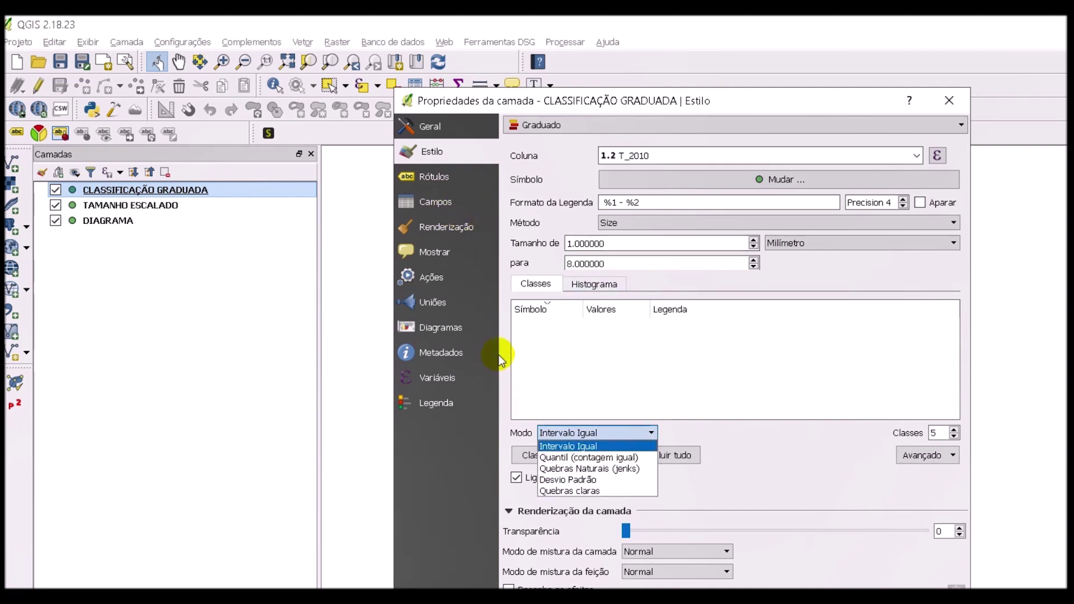
pyautogui.press('Down')
pyautogui.press('Down')
pyautogui.press('Down')
pyautogui.press('Up')
pyautogui.press('Down')
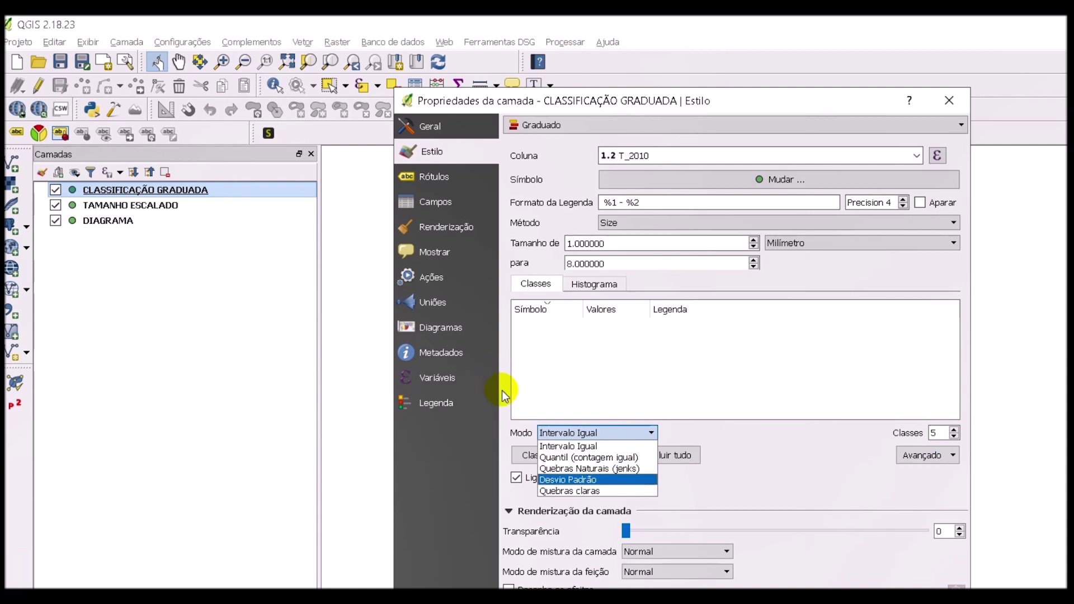
pyautogui.press('Up')
pyautogui.press('Up')
pyautogui.press('Up')
pyautogui.click(495, 310)
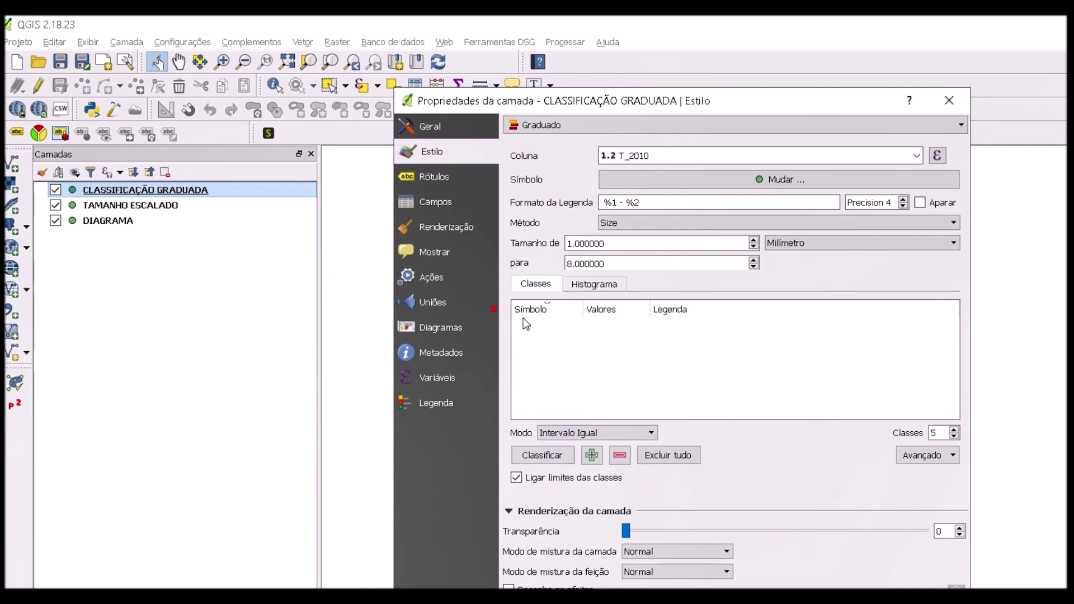
pyautogui.press('Tab')
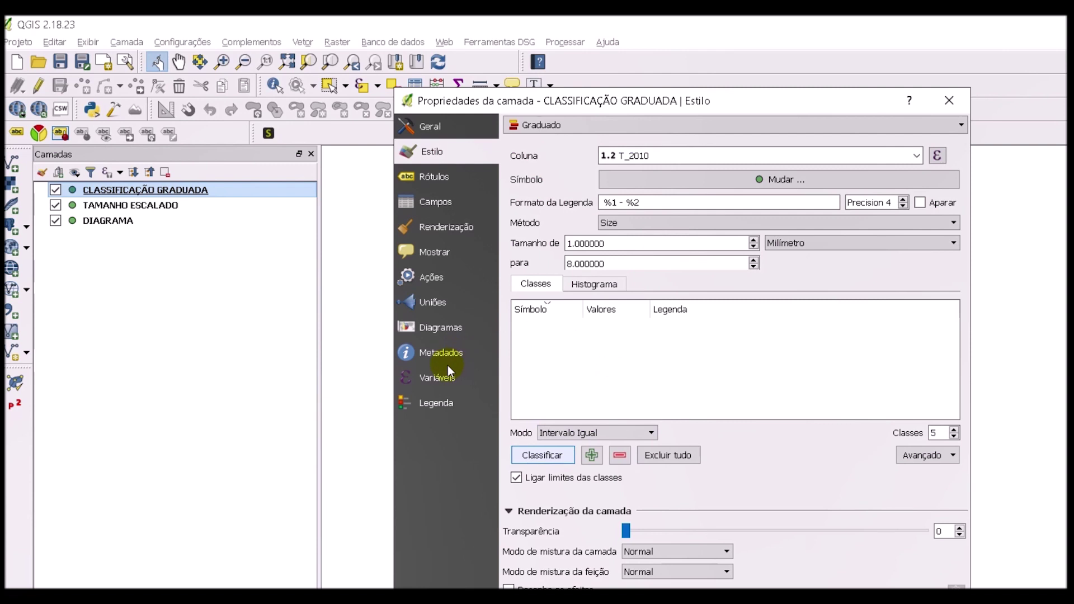
pyautogui.press('space')
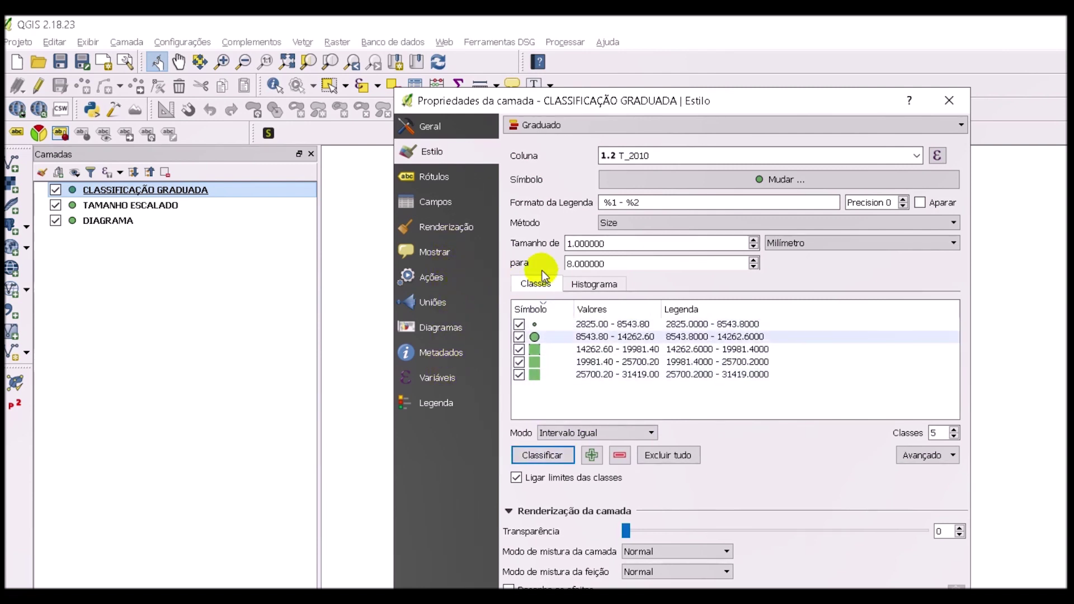
# Step: Set the class legend precision to 0 decimals and apply the graduated style to the layer
pyautogui.doubleClick(565, 264)
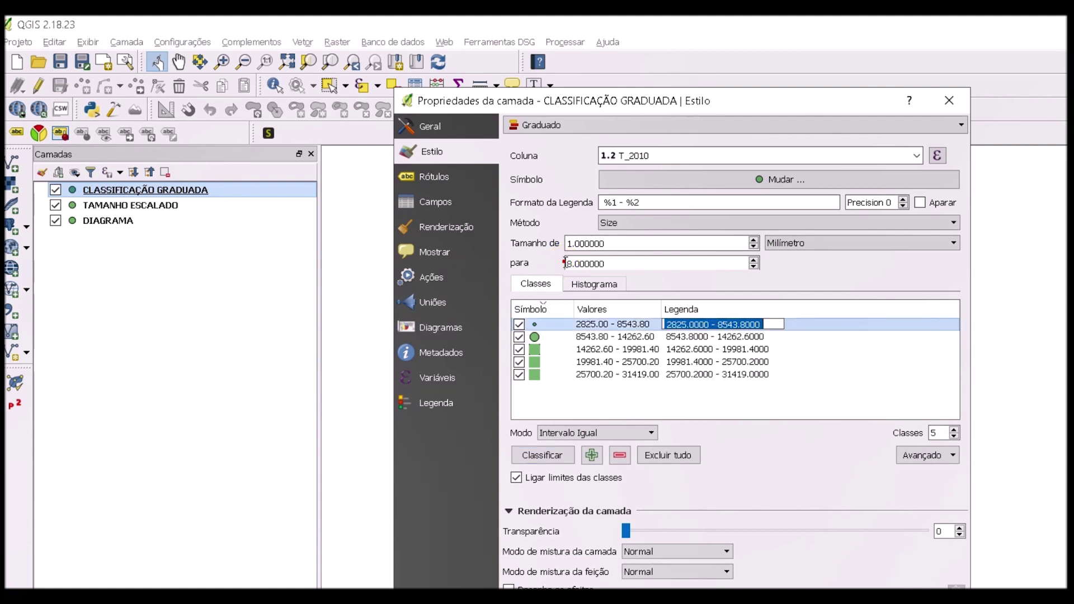
pyautogui.click(616, 265)
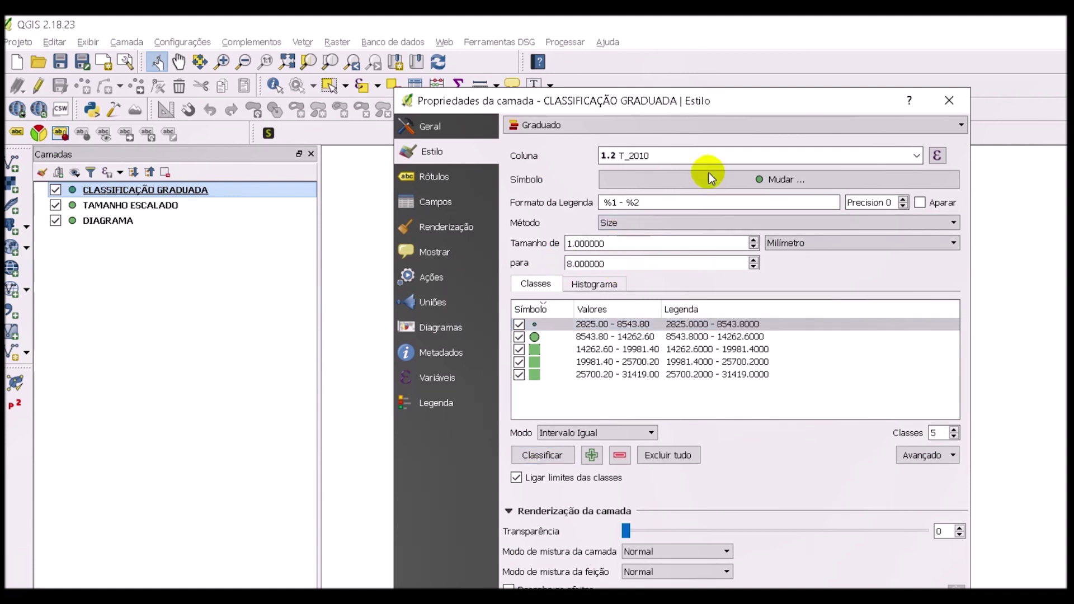
pyautogui.click(902, 206)
pyautogui.click(902, 206)
pyautogui.click(903, 199)
pyautogui.click(903, 199)
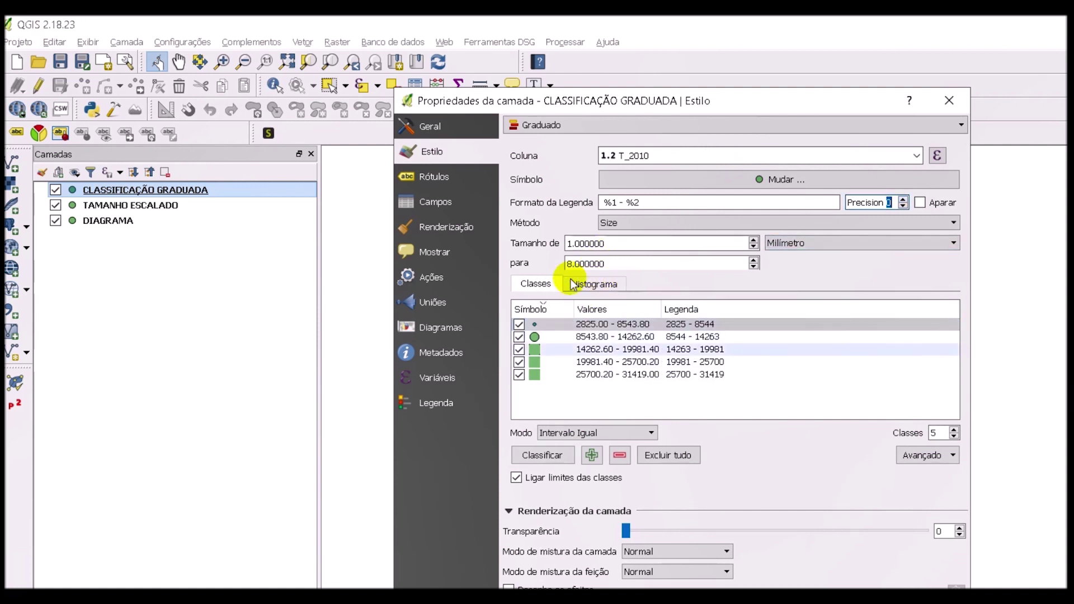
pyautogui.click(794, 362)
pyautogui.click(775, 391)
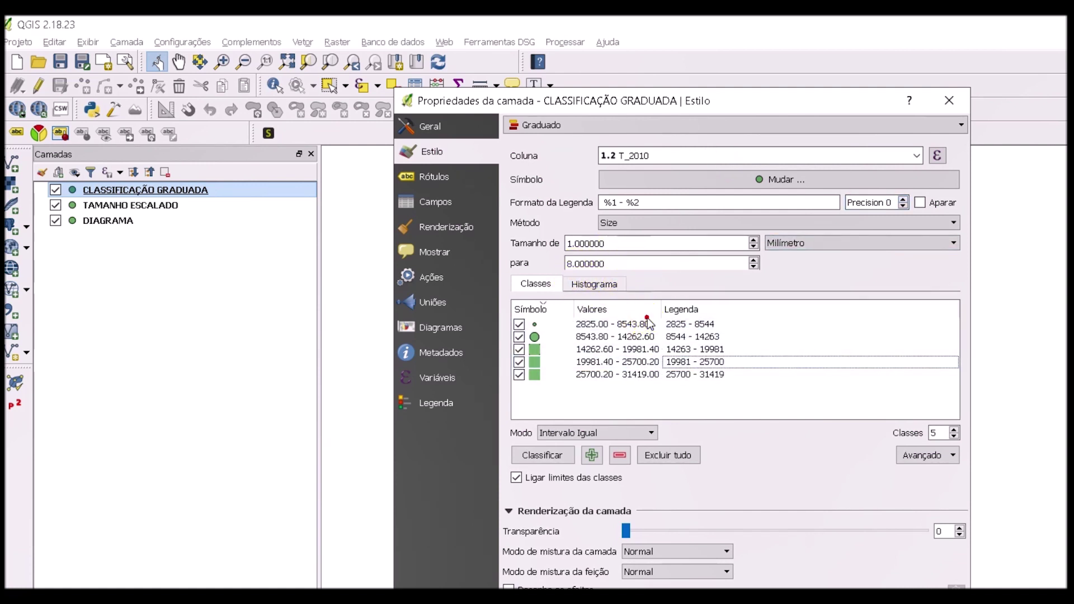
pyautogui.click(699, 510)
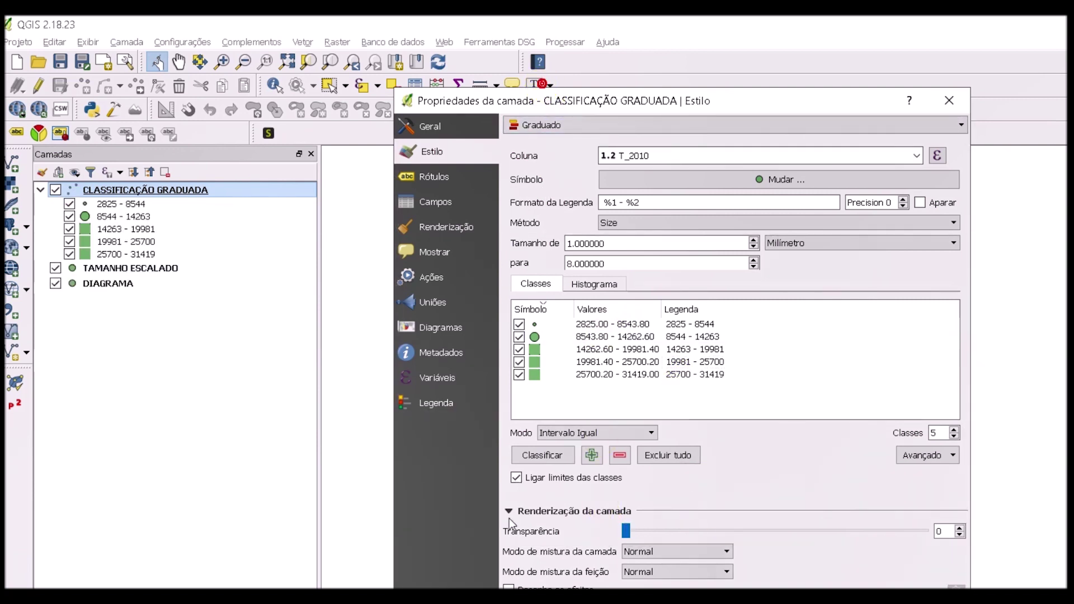
pyautogui.click(508, 582)
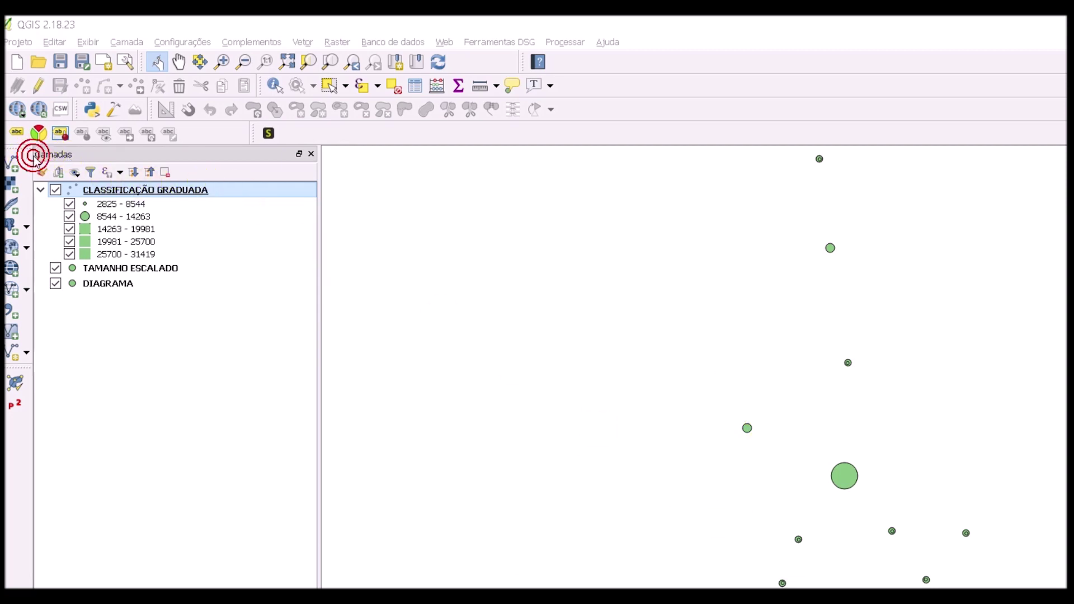
# Step: Confirm the layer style again and refresh the CLASSIFICAÇÃO GRADUADA legend by collapsing and expanding it
pyautogui.moveTo(480, 569); pyautogui.dragTo(458, 95)
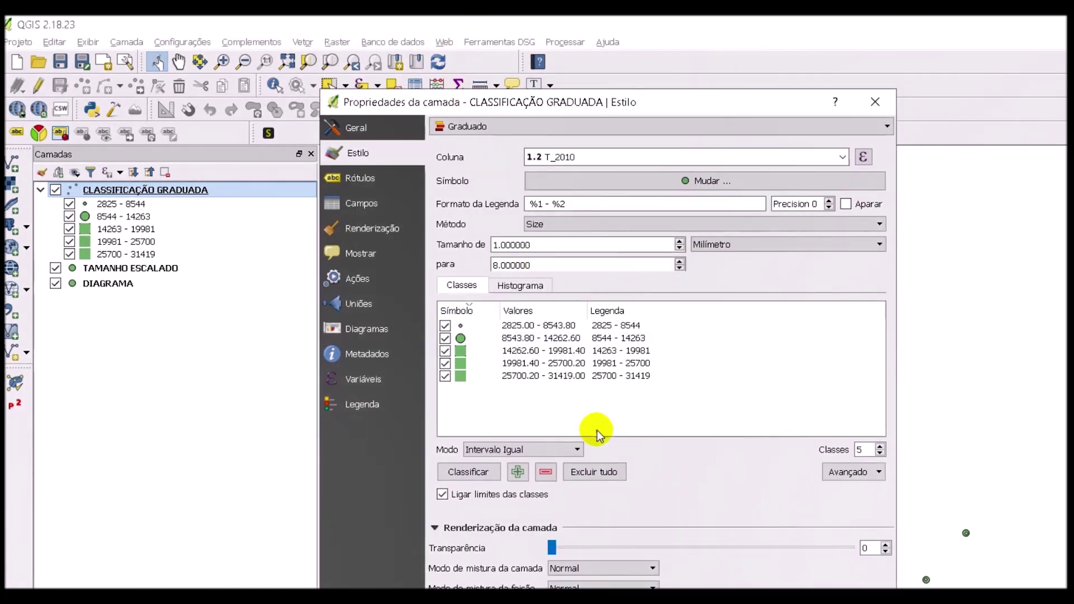
pyautogui.click(528, 535)
pyautogui.click(41, 190)
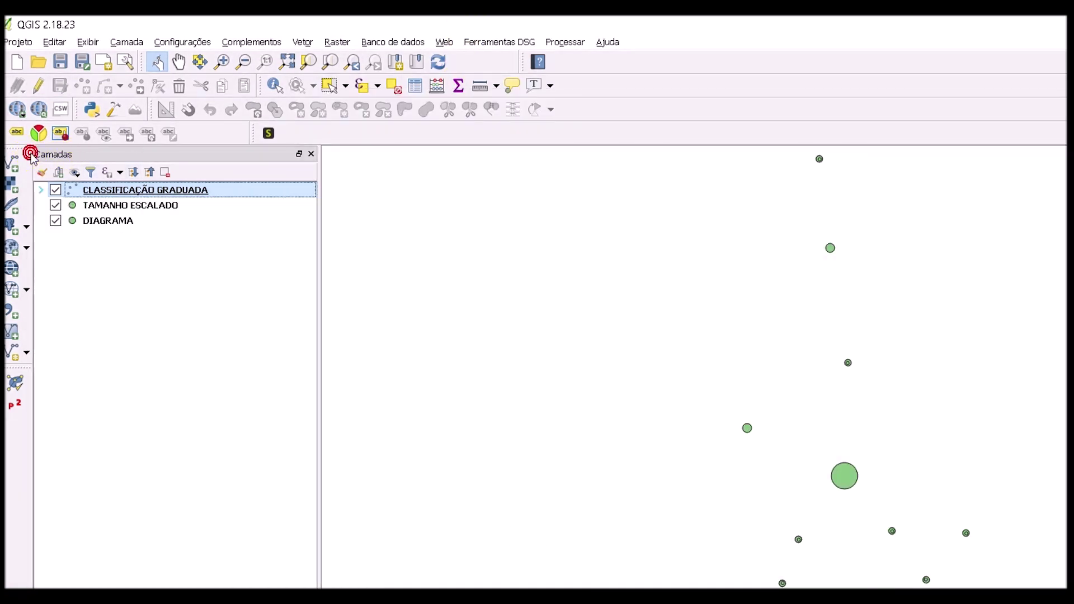
pyautogui.click(40, 190)
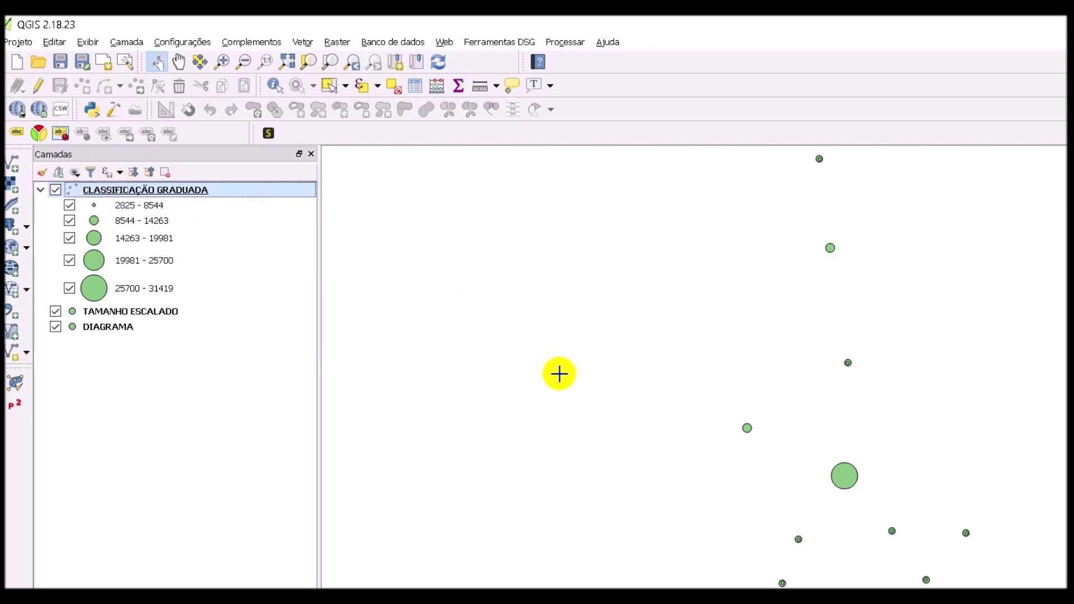
# Step: Hide the TAMANHO ESCALADO and DIAGRAMA layers so only the graduated circles are drawn
pyautogui.scroll(-2, 607, 411)
pyautogui.scroll(1, 607, 408)
pyautogui.scroll(-1, 607, 408)
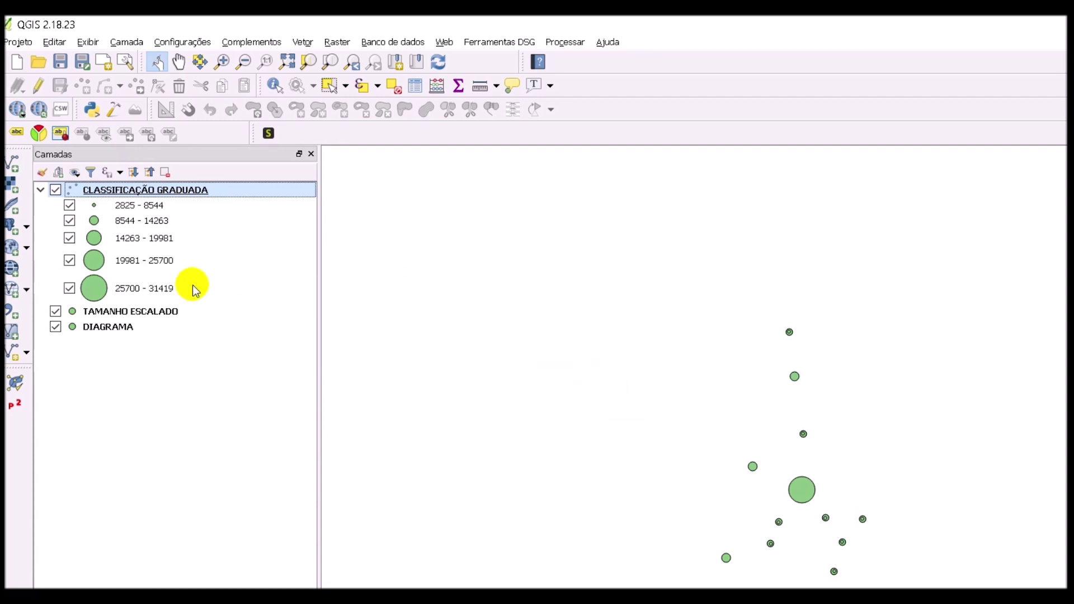
pyautogui.click(55, 311)
pyautogui.click(55, 326)
pyautogui.scroll(1, 652, 447)
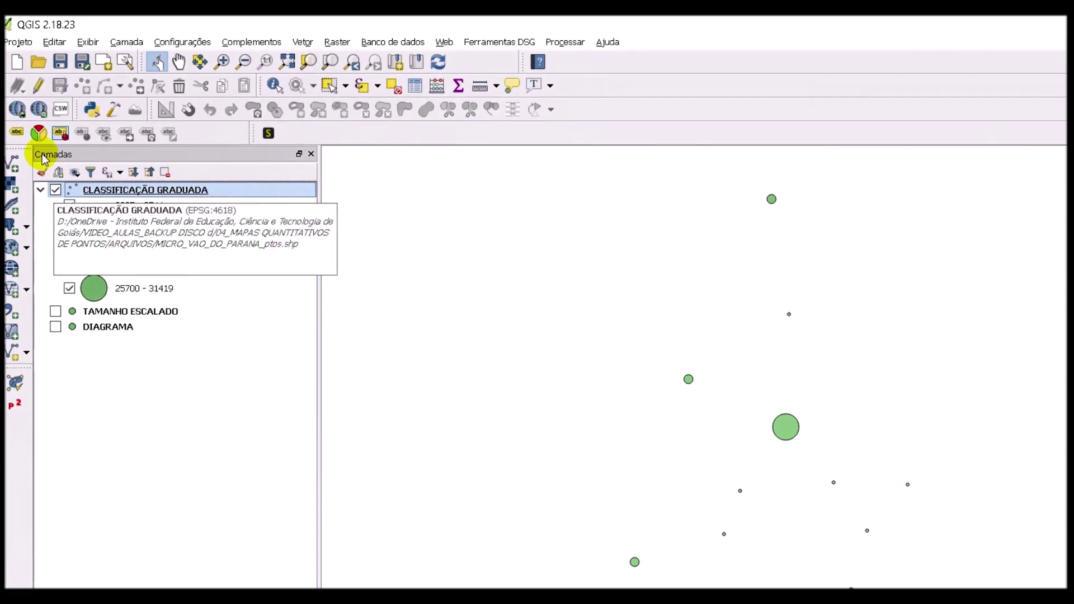
# Step: Change the CLASSIFICAÇÃO GRADUADA classification mode to Quantil (contagem igual), accept the style, and refresh the layer's legend
pyautogui.rightClick(119, 193)
pyautogui.click(198, 459)
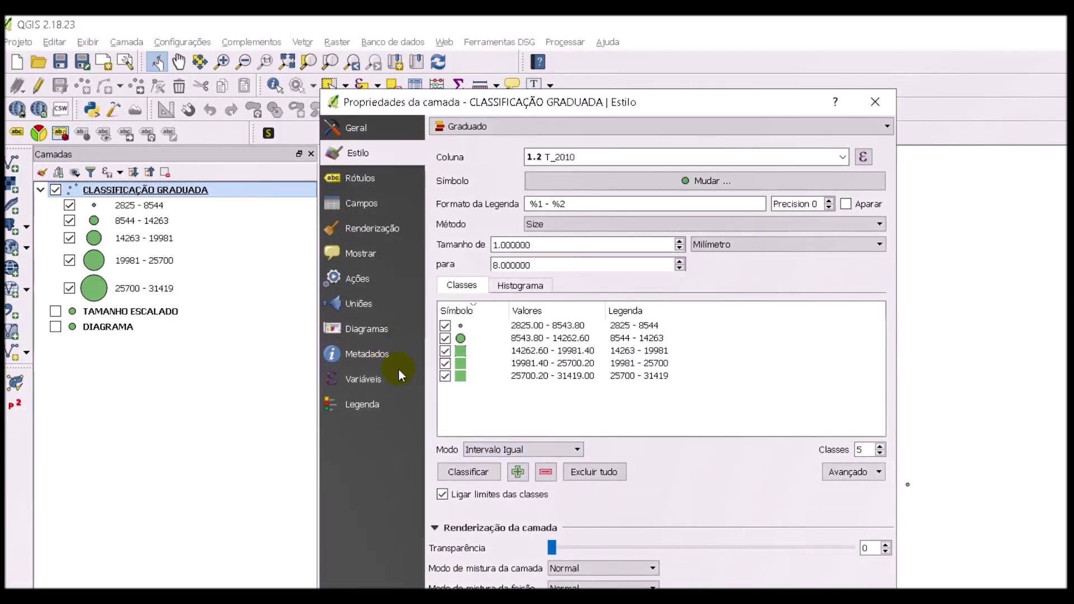
pyautogui.click(504, 450)
pyautogui.press('Down')
pyautogui.press('Down')
pyautogui.press('Up')
pyautogui.press('Return')
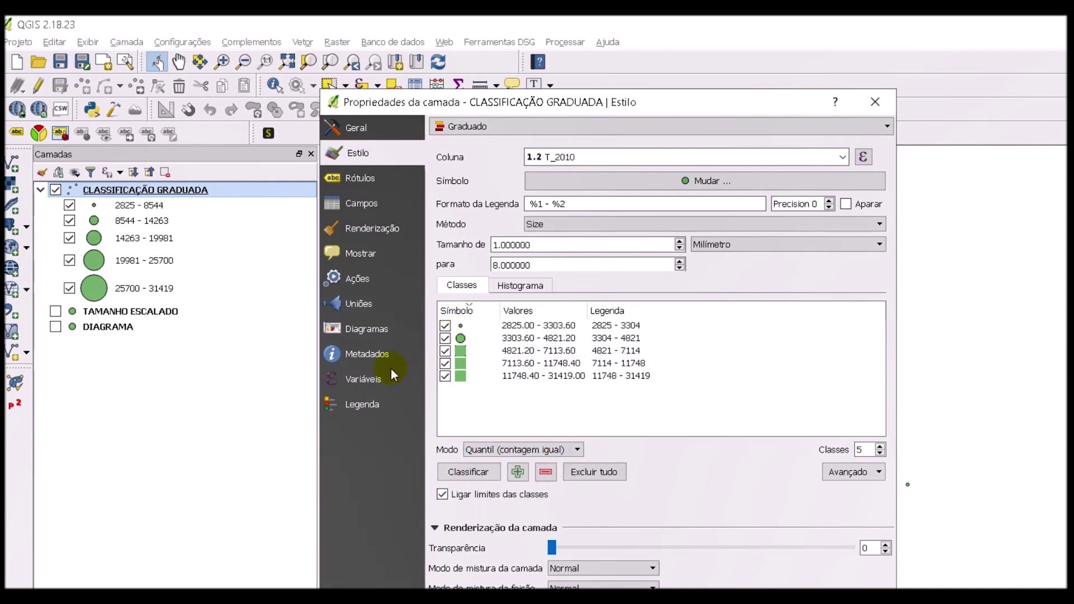
pyautogui.press('Return')
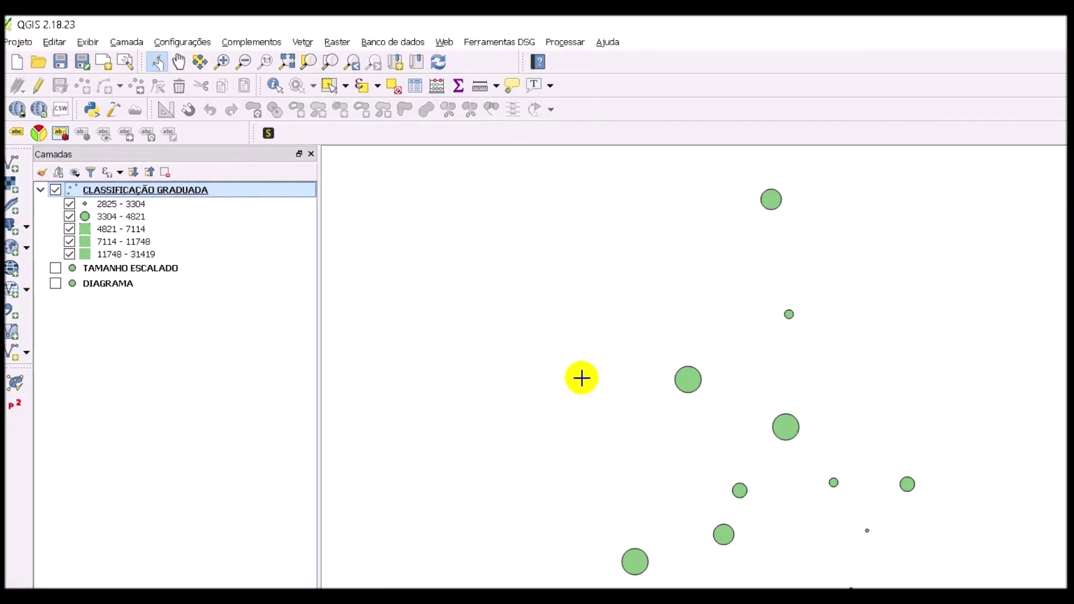
pyautogui.click(40, 190)
pyautogui.click(40, 190)
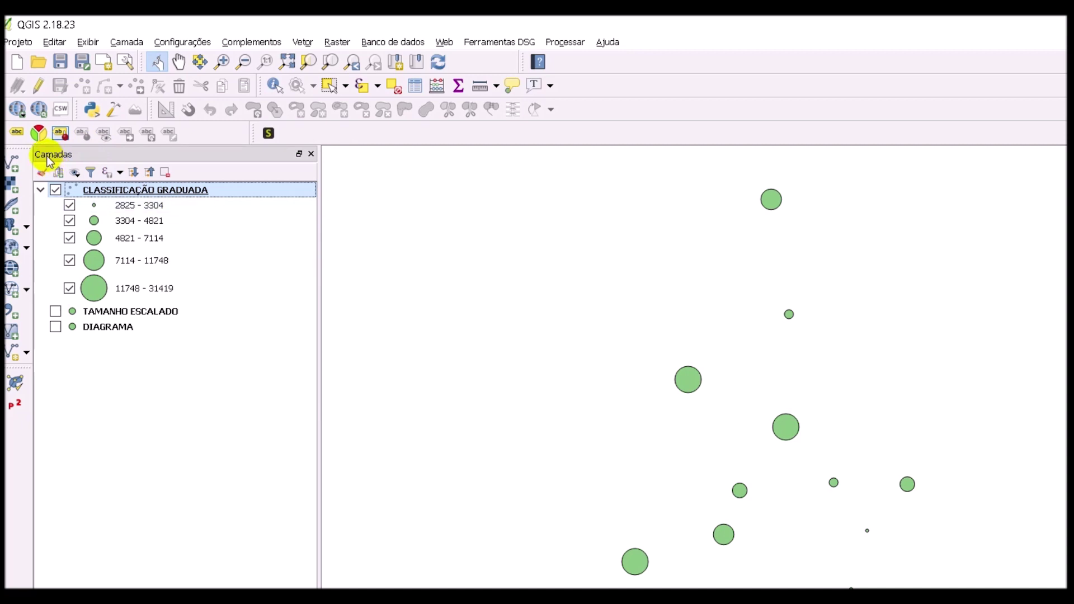
# Step: Hide the CLASSIFICAÇÃO GRADUADA layer, show TAMANHO ESCALADO instead, and collapse the graduated legend
pyautogui.click(55, 190)
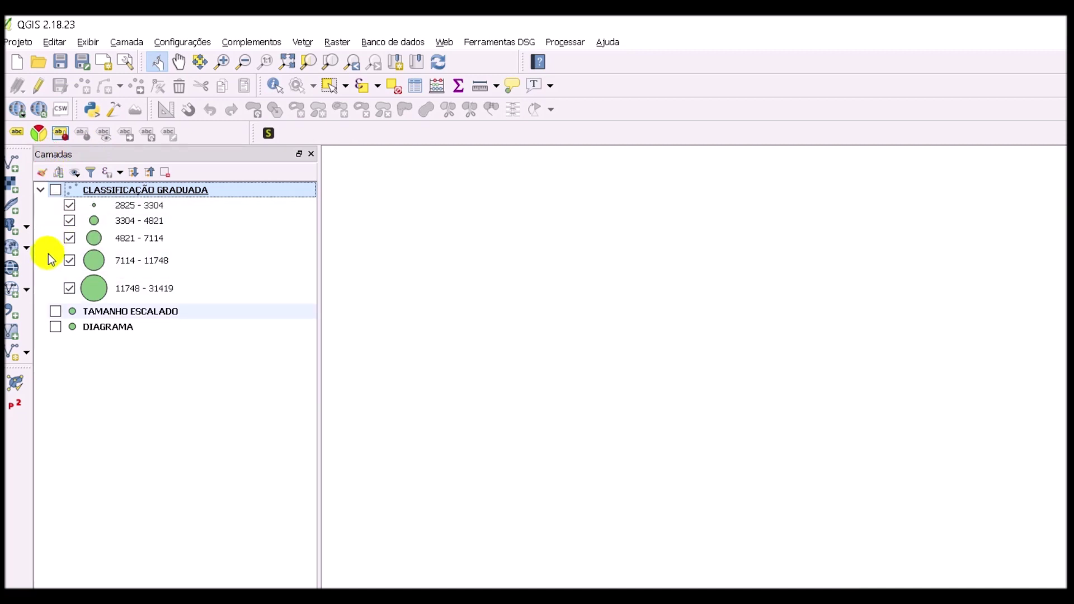
pyautogui.click(55, 311)
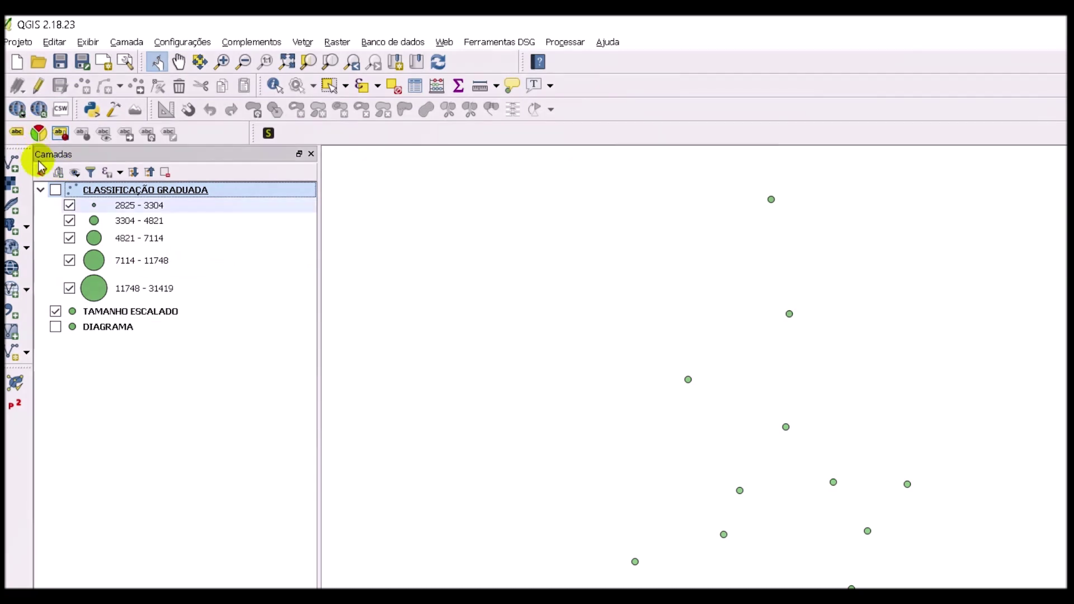
pyautogui.click(40, 189)
# Step: Set the TAMANHO ESCALADO layer's style to Sem Simbologia in its properties
pyautogui.rightClick(150, 205)
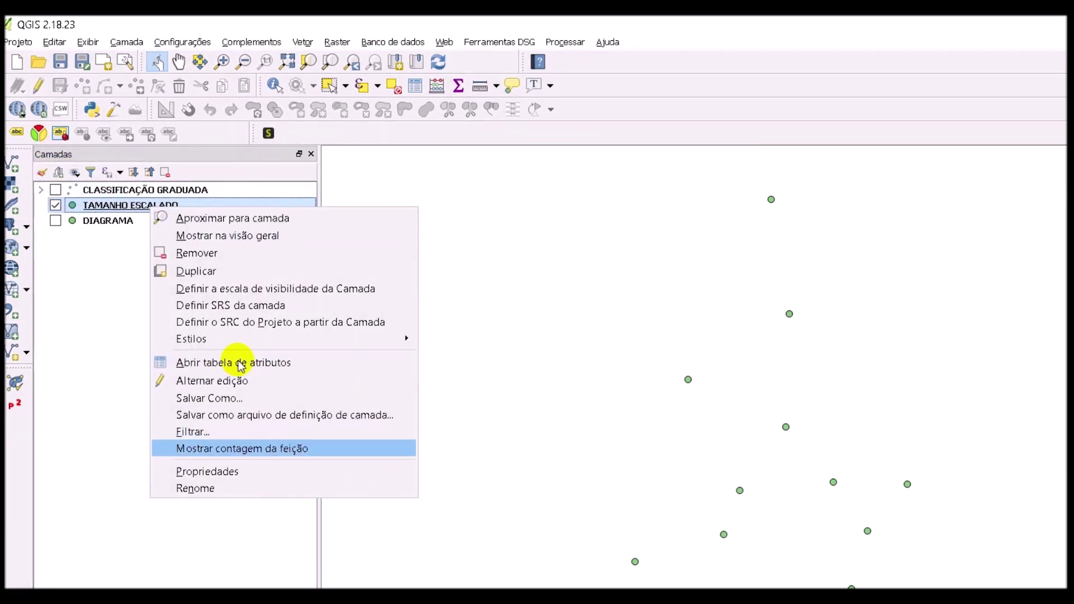
pyautogui.click(242, 471)
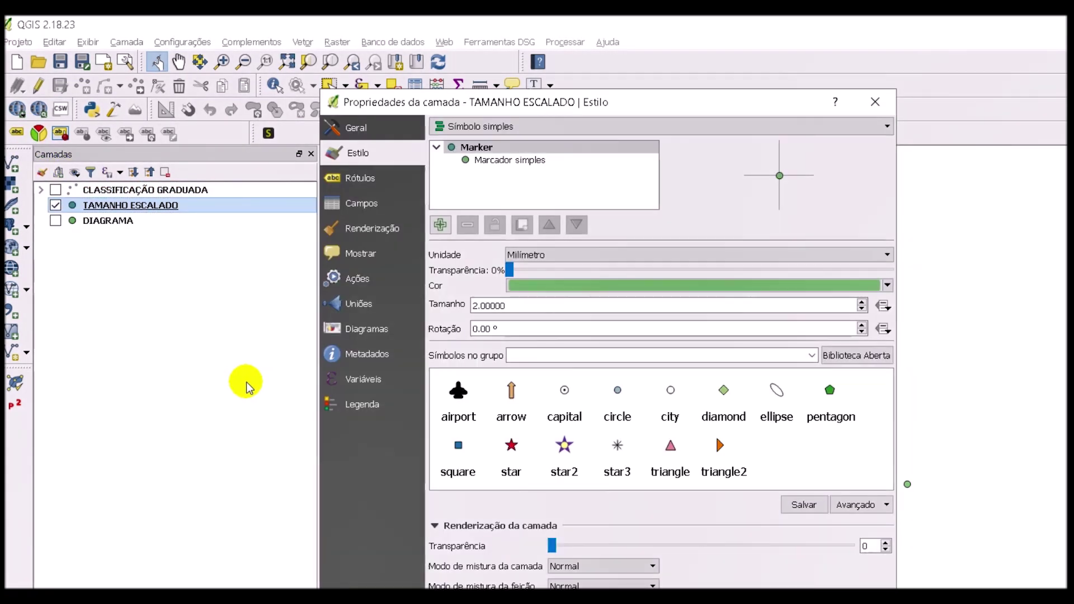
pyautogui.click(439, 125)
pyautogui.press('Up')
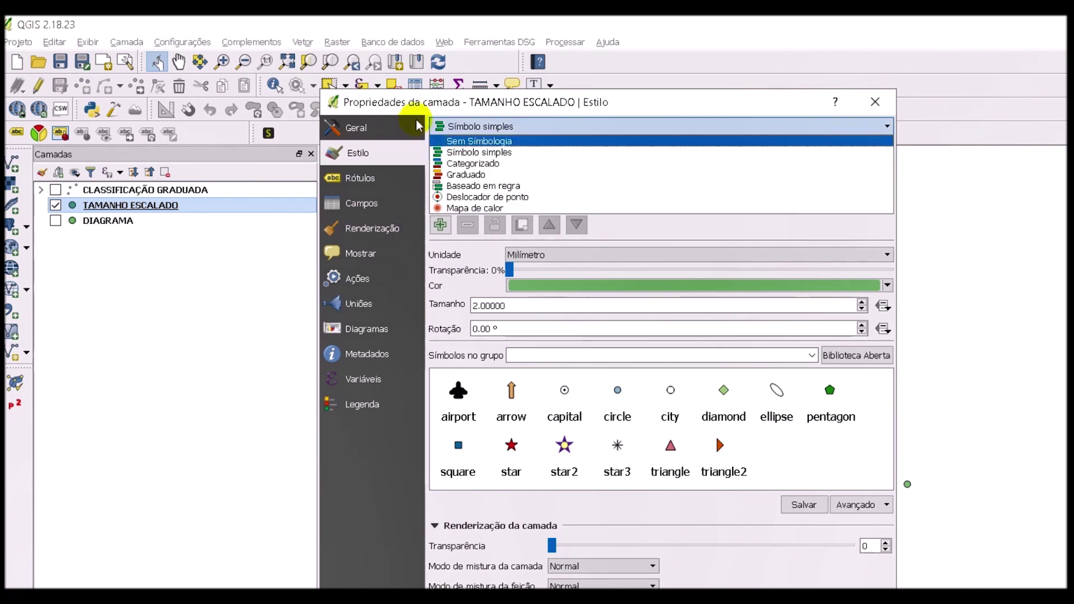
pyautogui.press('Return')
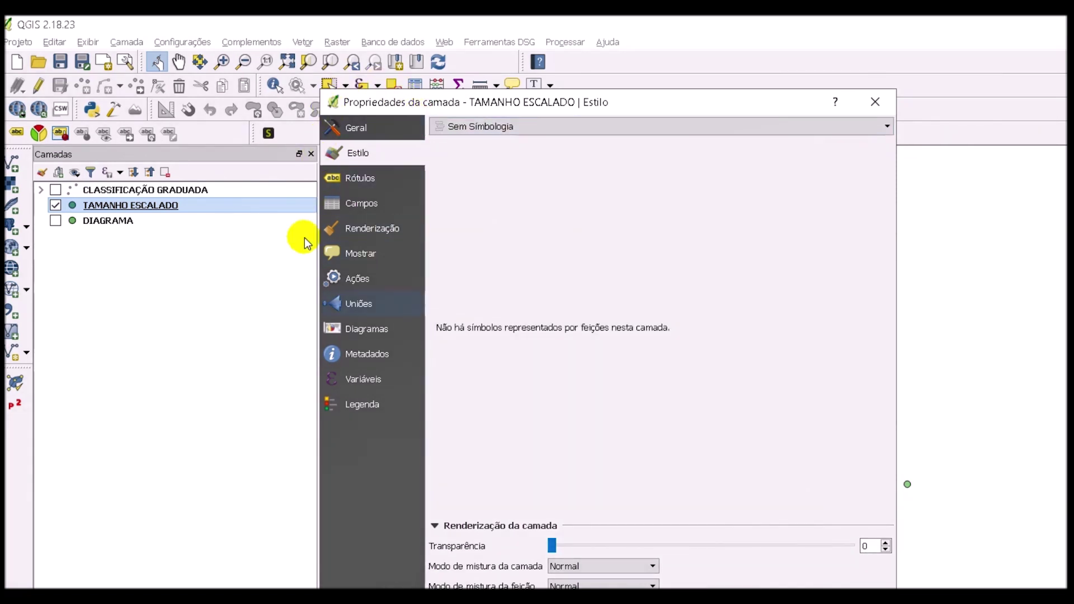
# Step: Set the TAMANHO ESCALADO layer's diagram type to Gráfico de torta
pyautogui.click(366, 329)
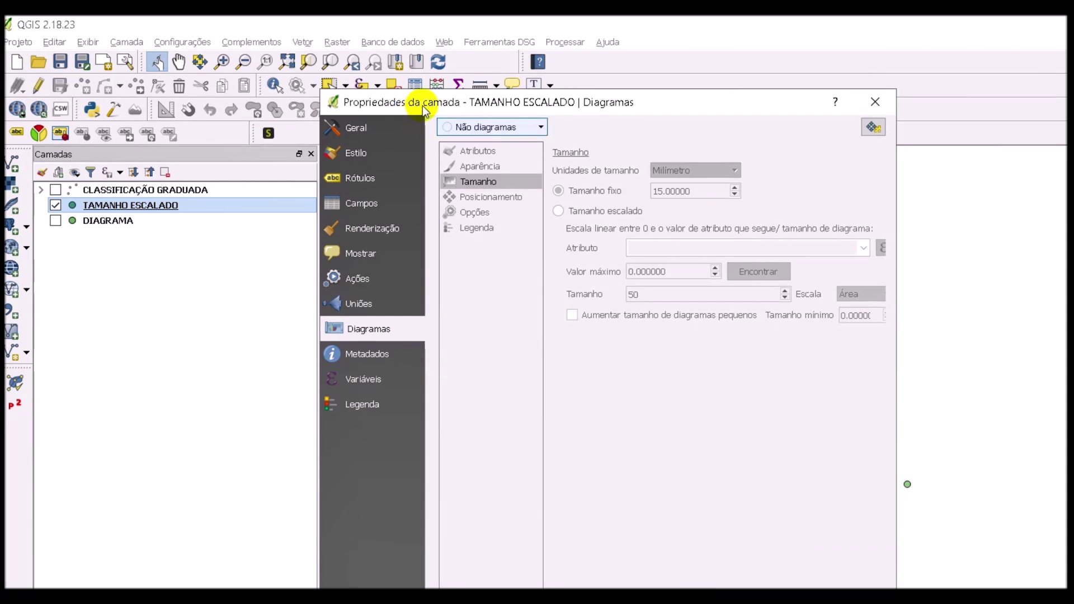
pyautogui.click(460, 127)
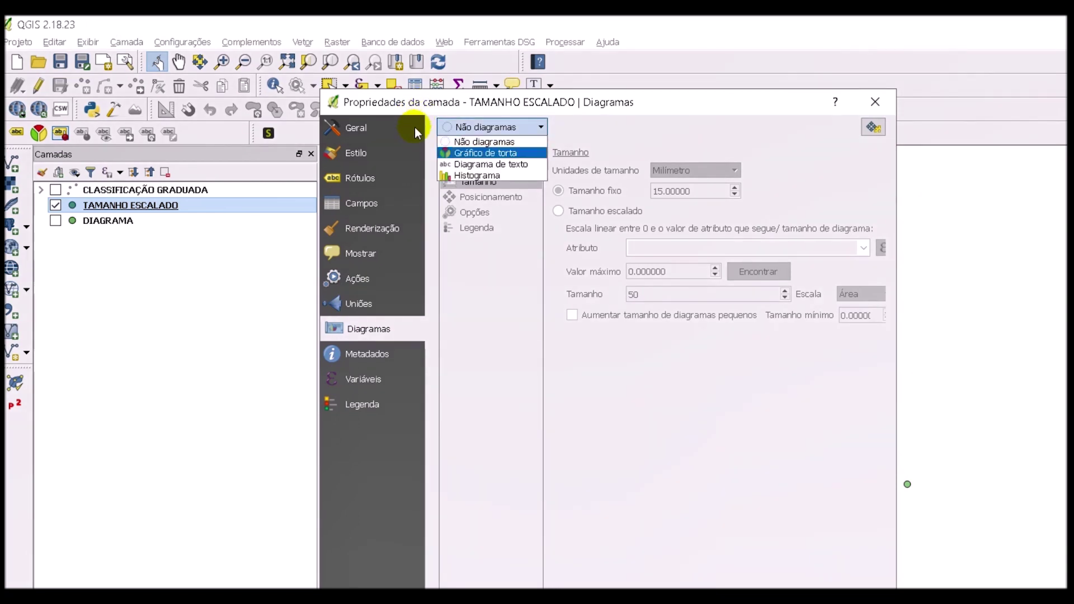
pyautogui.press('Return')
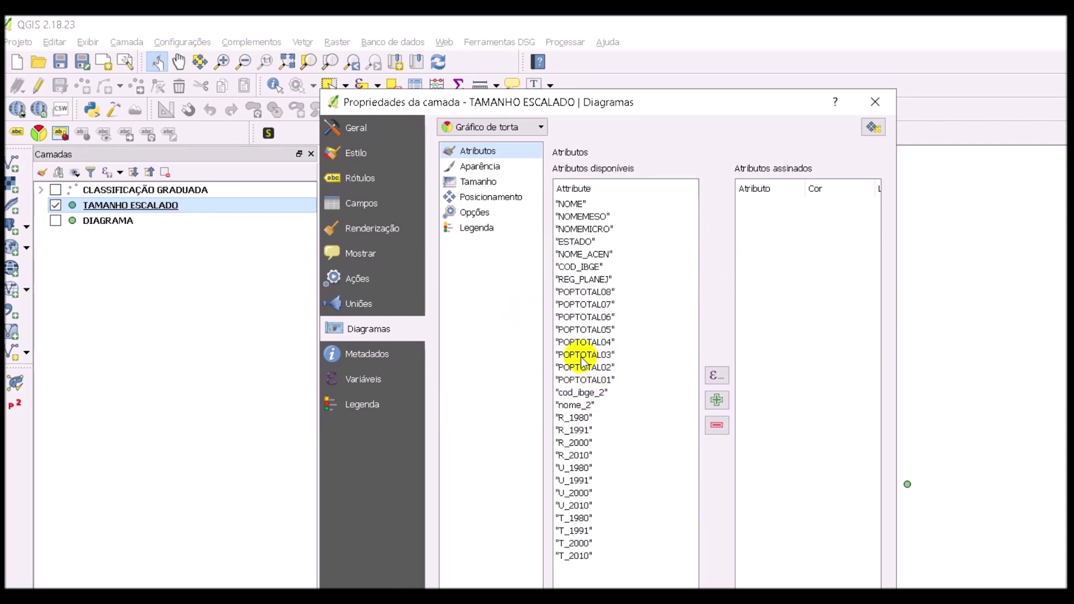
# Step: Switch the diagrams to Tamanho escalado based on the T_2010 attribute and have its maximum value found automatically
pyautogui.click(478, 181)
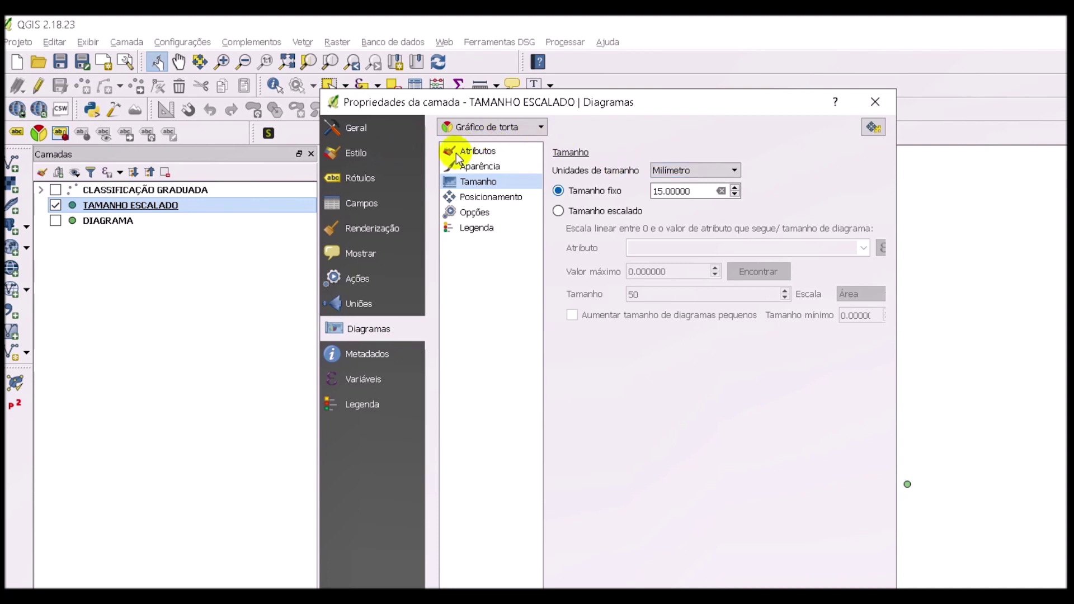
pyautogui.click(557, 211)
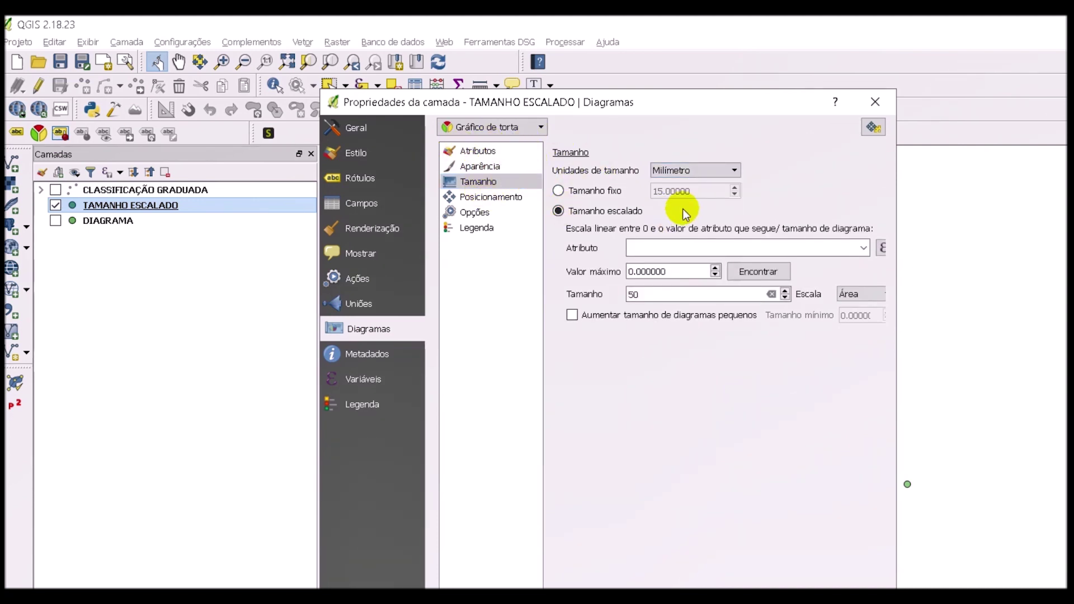
pyautogui.click(689, 246)
pyautogui.scroll(-5, 687, 313)
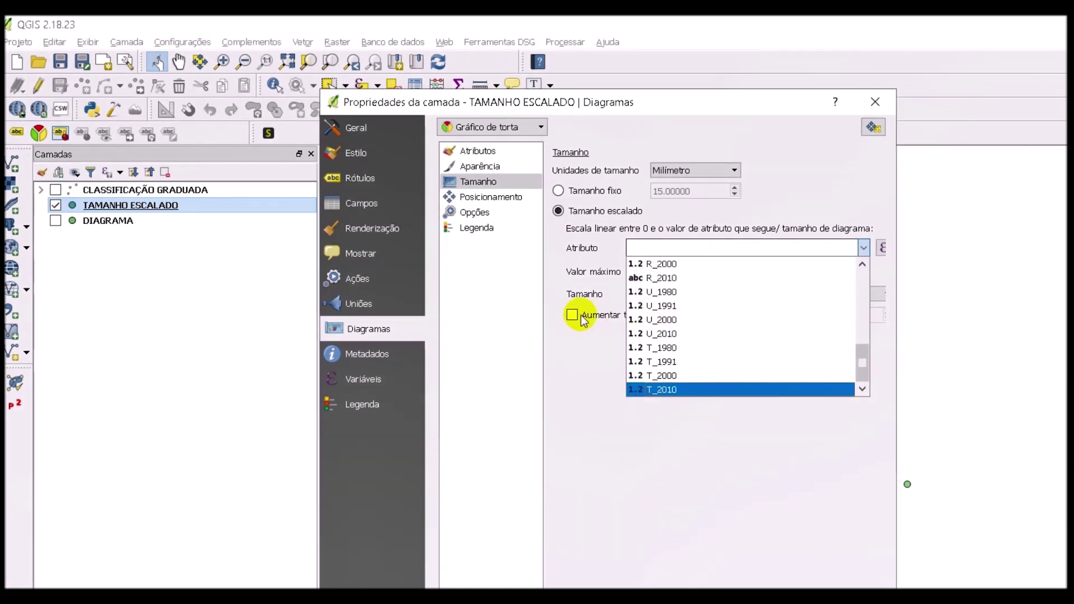
pyautogui.click(662, 390)
pyautogui.press('Tab')
pyautogui.press('Tab')
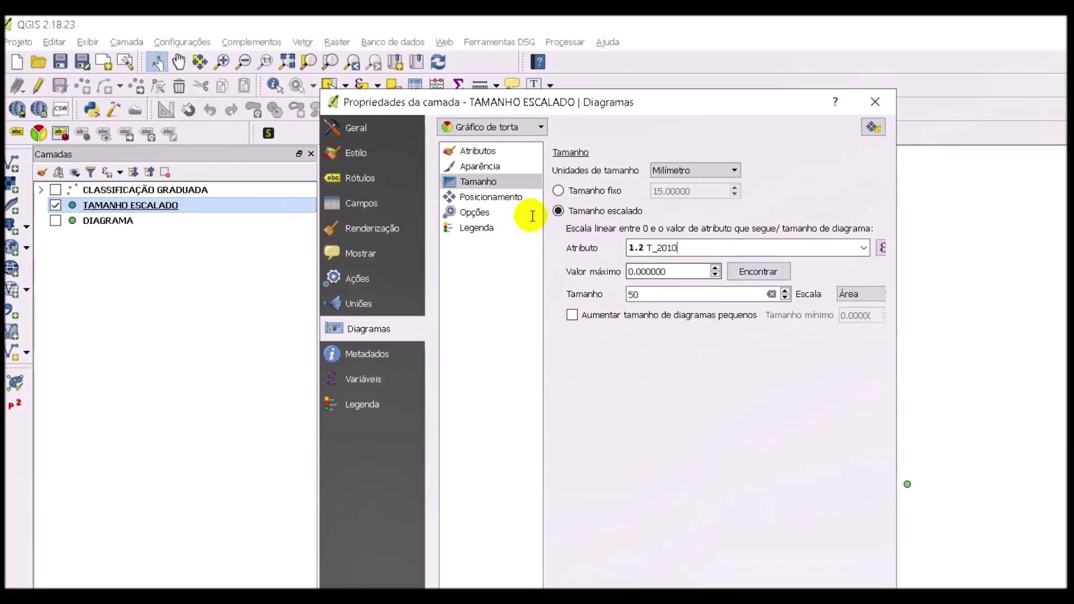
pyautogui.press('space')
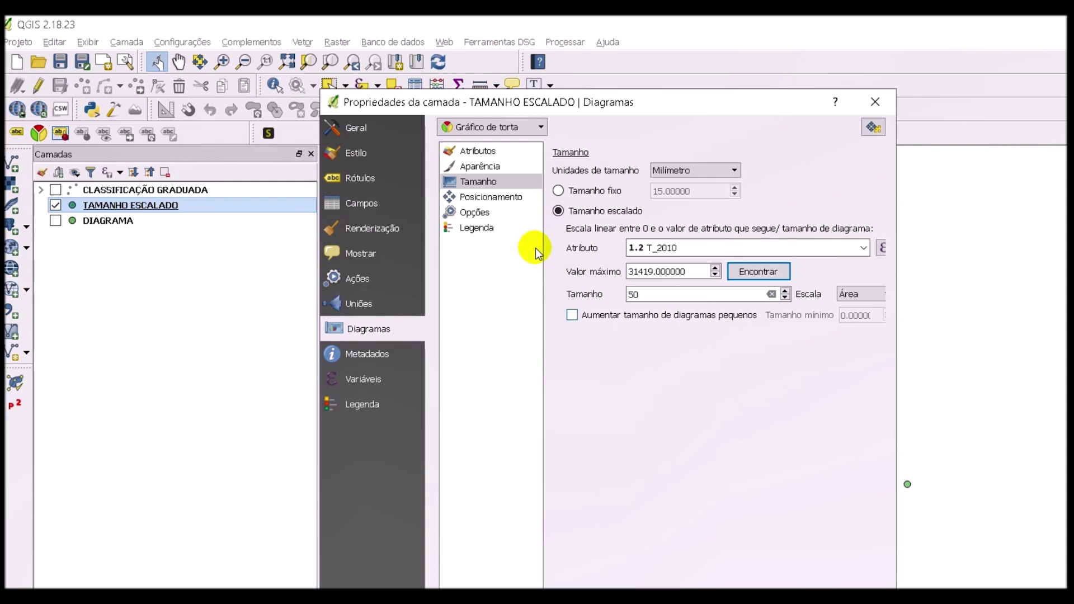
# Step: Review the Área and Diâmetro options available for the diagram size's Escala setting
pyautogui.click(715, 272)
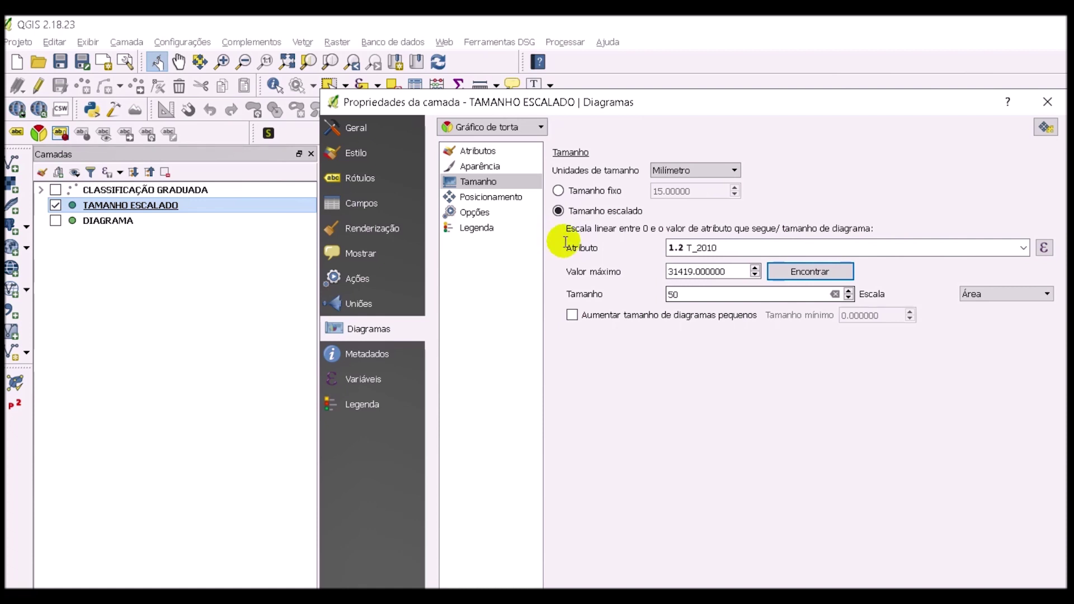
pyautogui.click(992, 293)
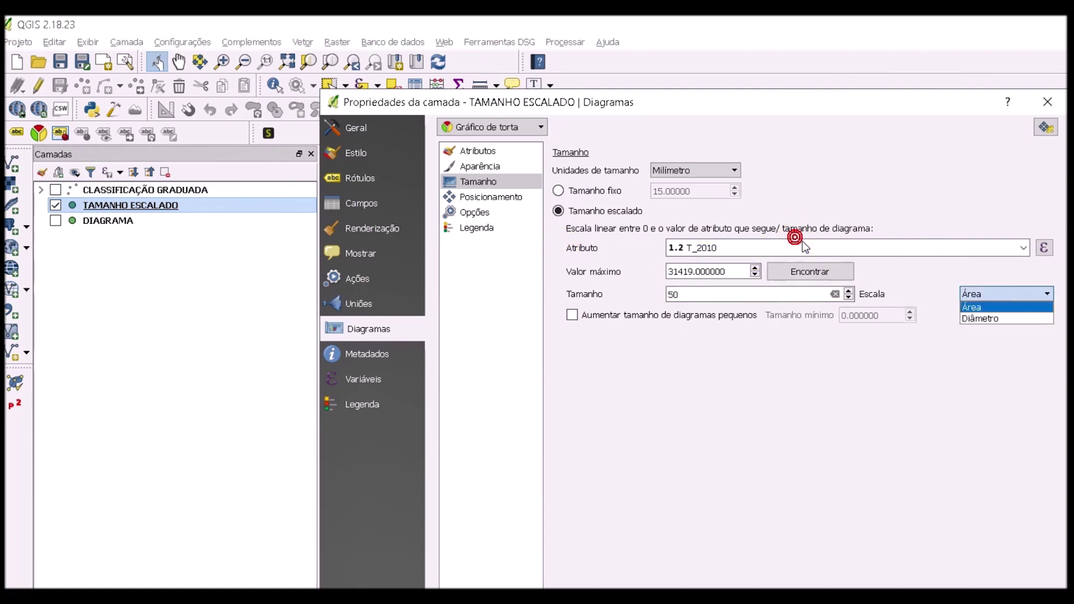
pyautogui.click(1004, 294)
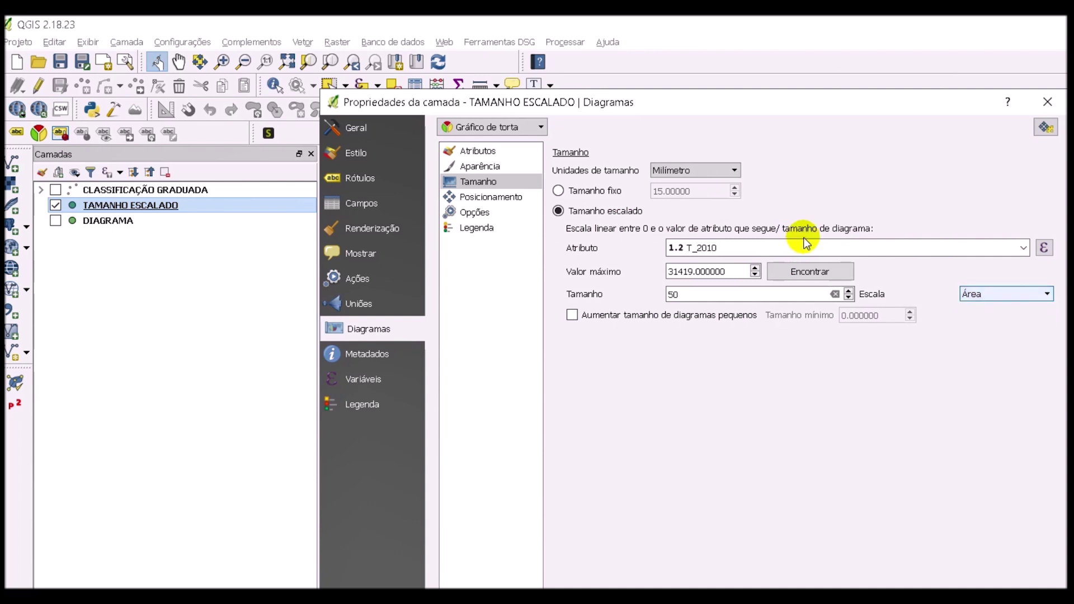
pyautogui.click(1004, 293)
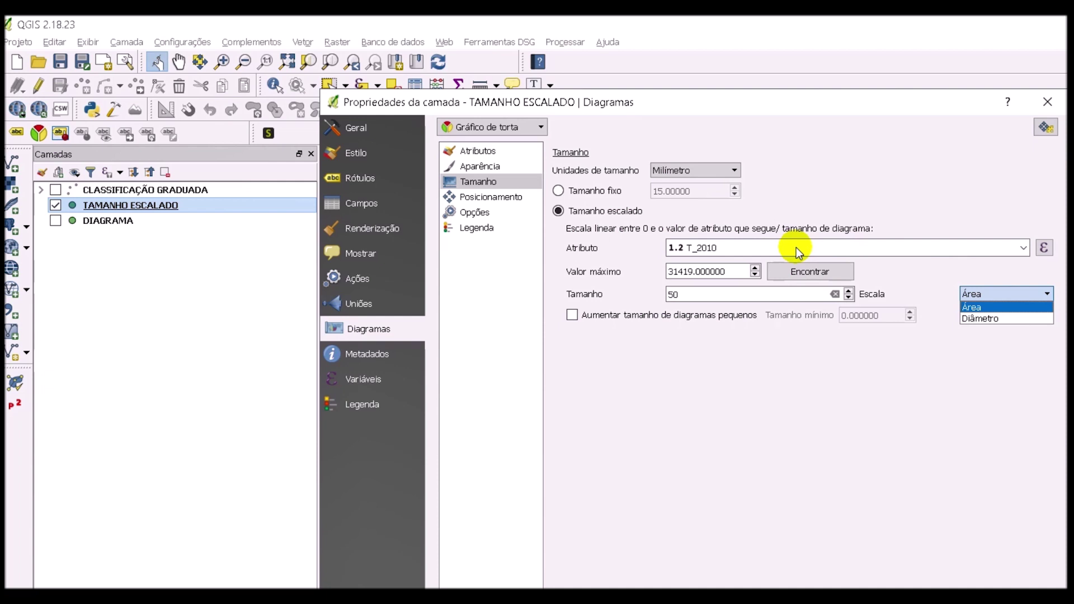
pyautogui.press('Down')
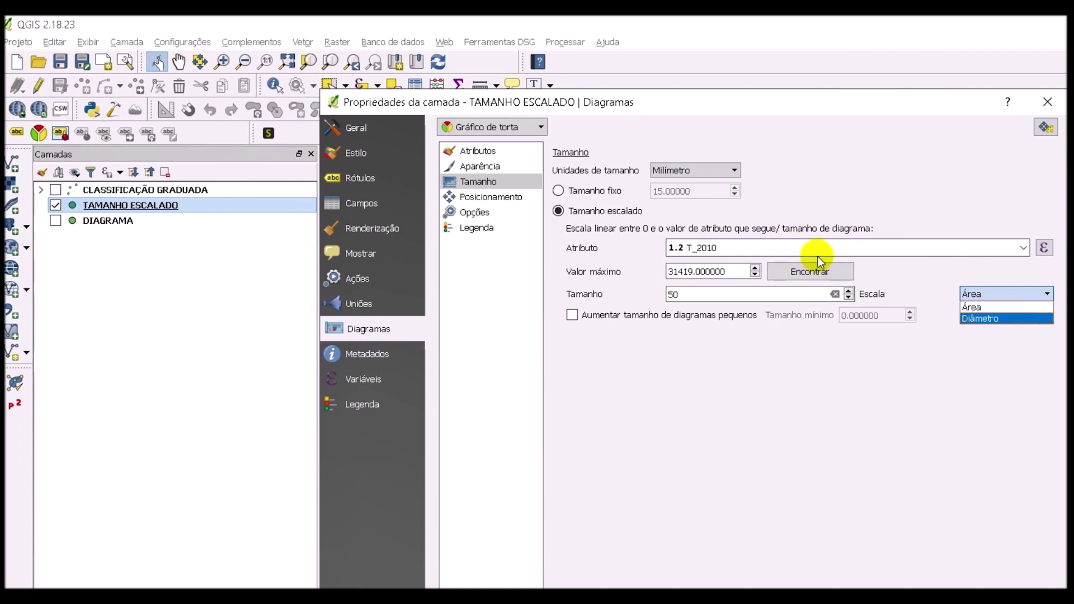
pyautogui.press('Escape')
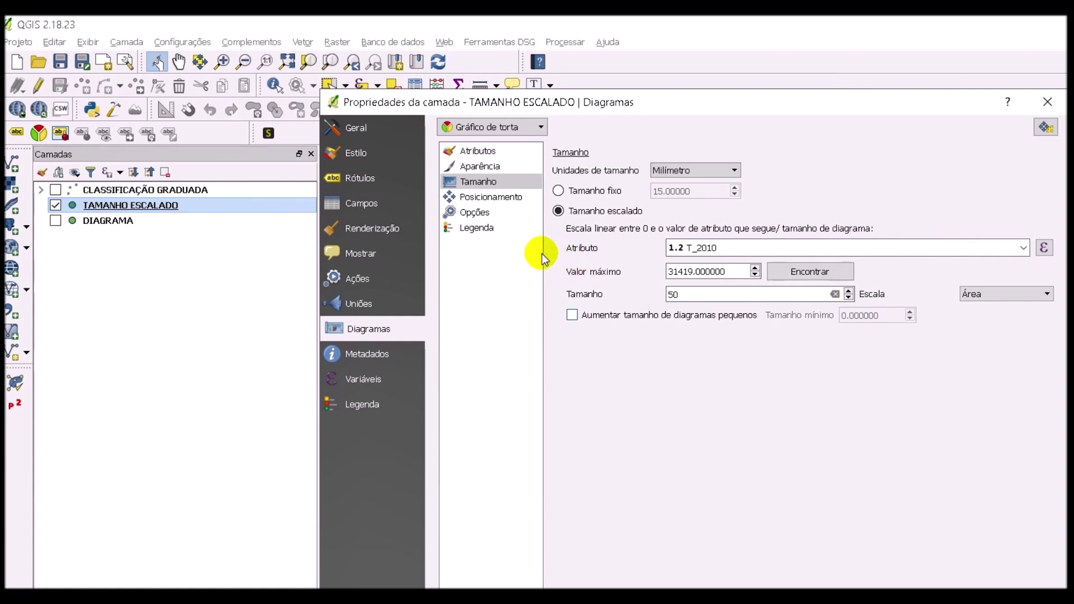
# Step: Enable enlarging of small diagrams with a minimum size of 1, apply the settings, and uncover the map
pyautogui.press('space')
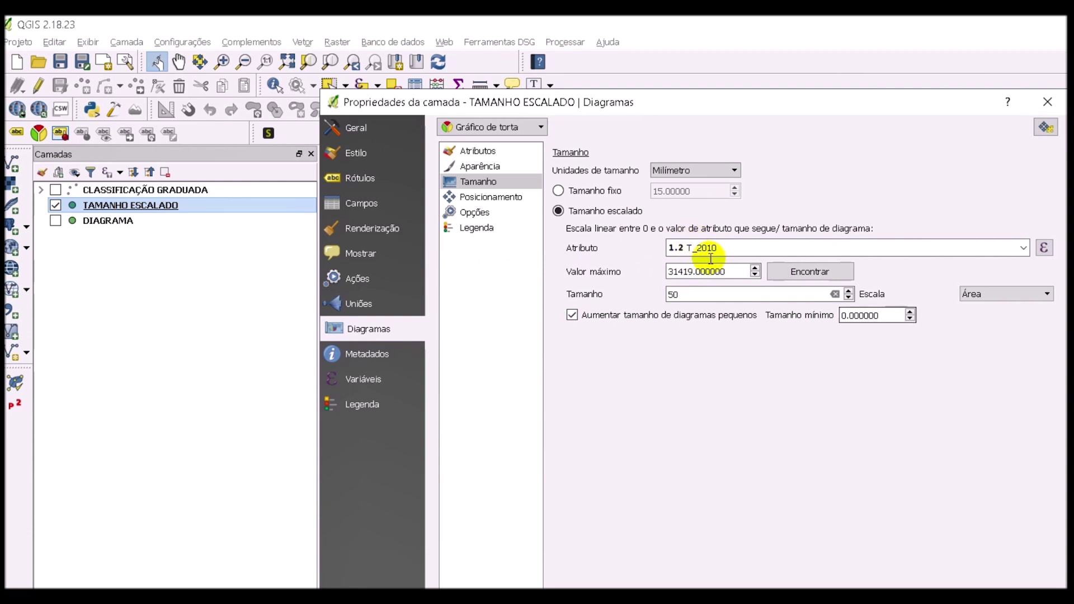
pyautogui.press('Tab')
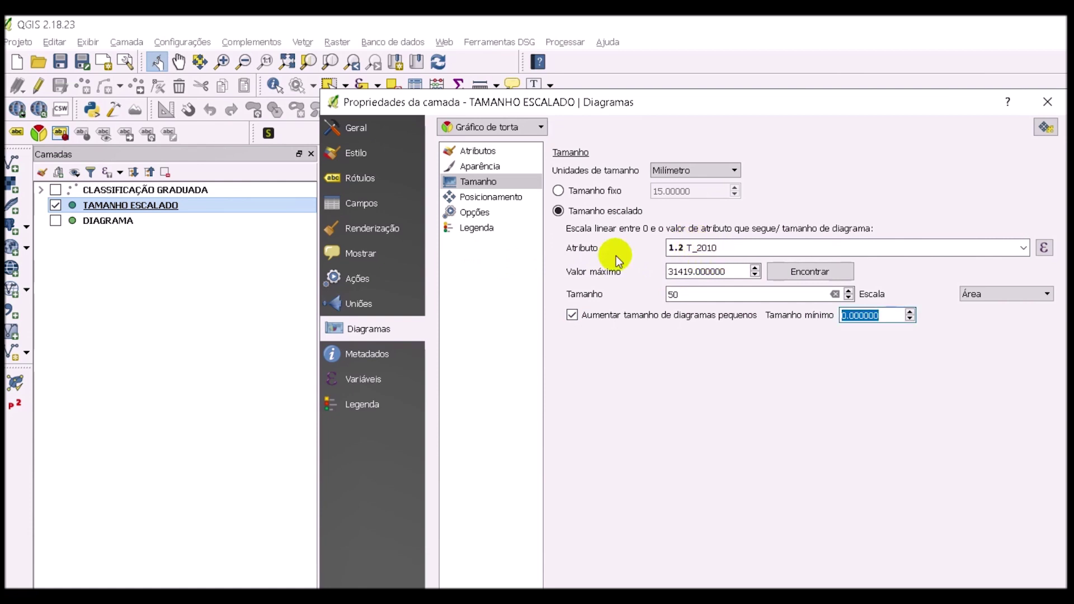
pyautogui.click(705, 306)
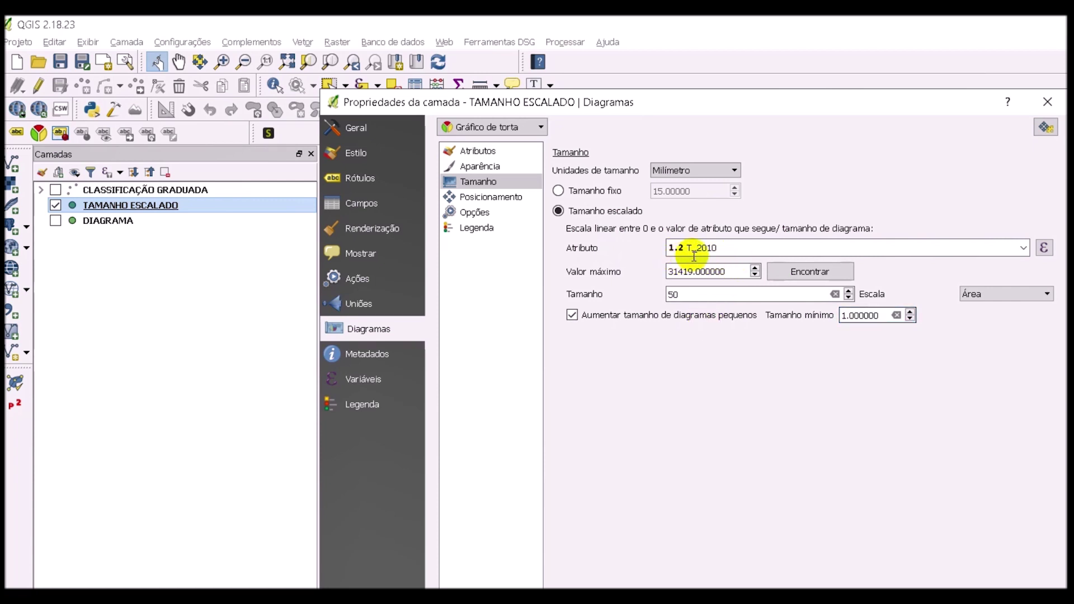
pyautogui.click(779, 533)
pyautogui.moveTo(740, 92); pyautogui.dragTo(475, 348)
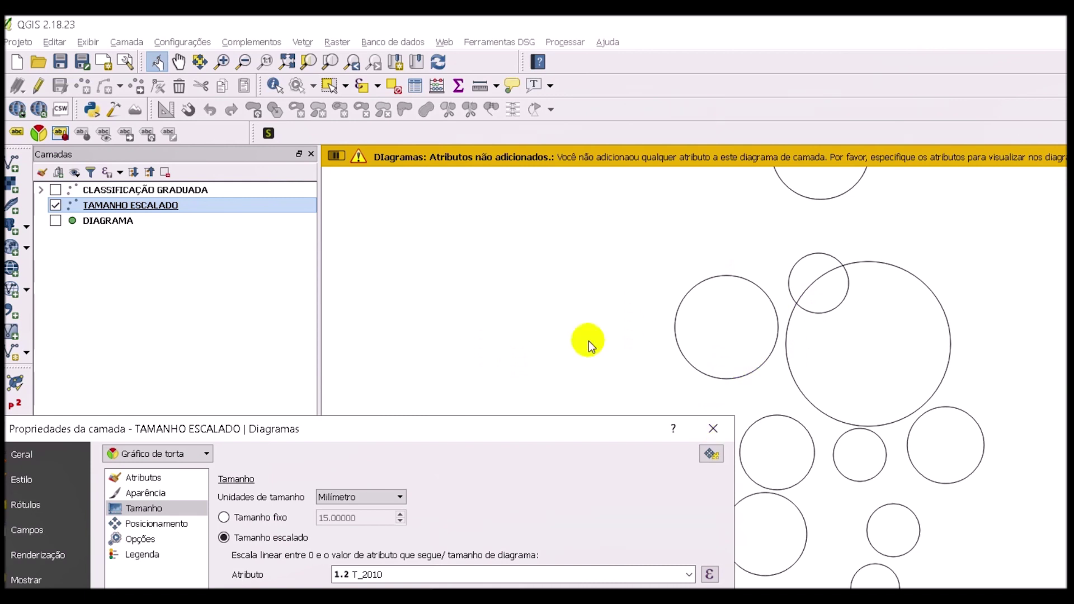
# Step: Reduce the scaled diagram size to 25 and apply it to the map
pyautogui.click(481, 354)
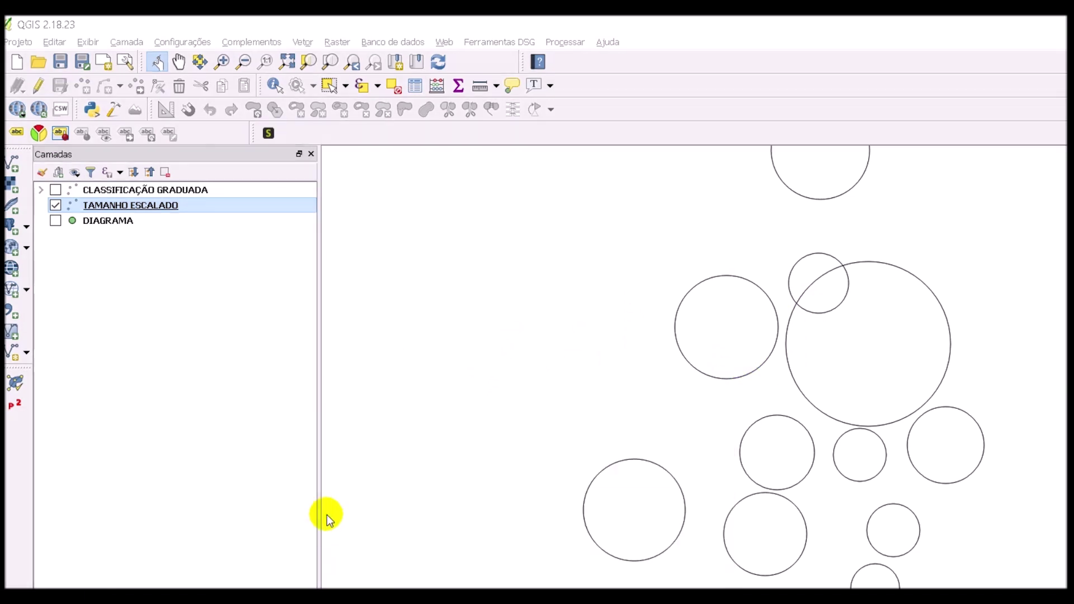
pyautogui.moveTo(327, 512); pyautogui.dragTo(479, 133)
pyautogui.doubleClick(320, 346)
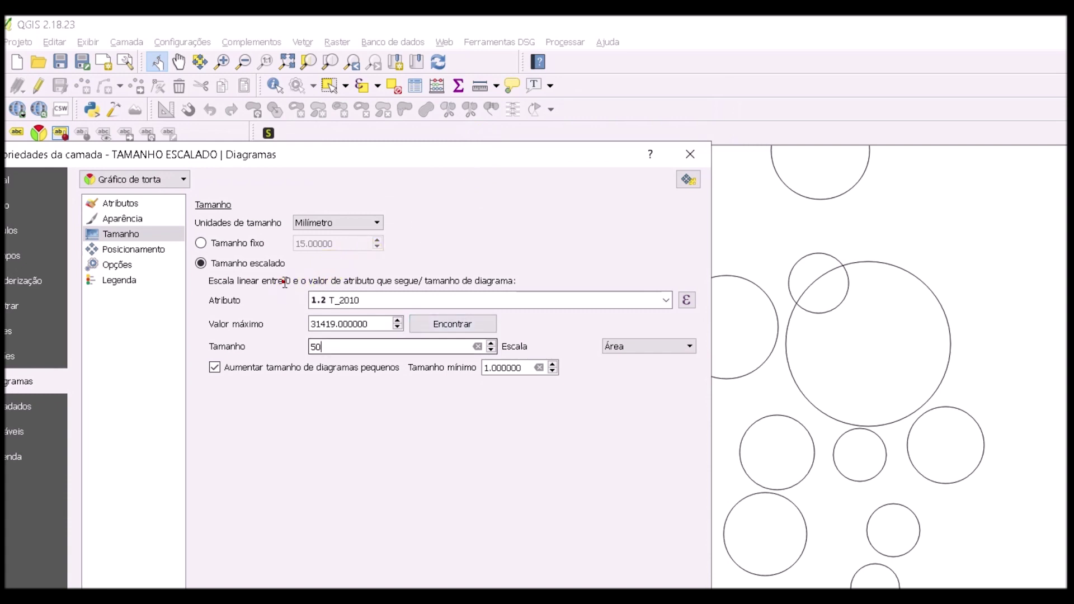
pyautogui.write('25')
pyautogui.click(499, 569)
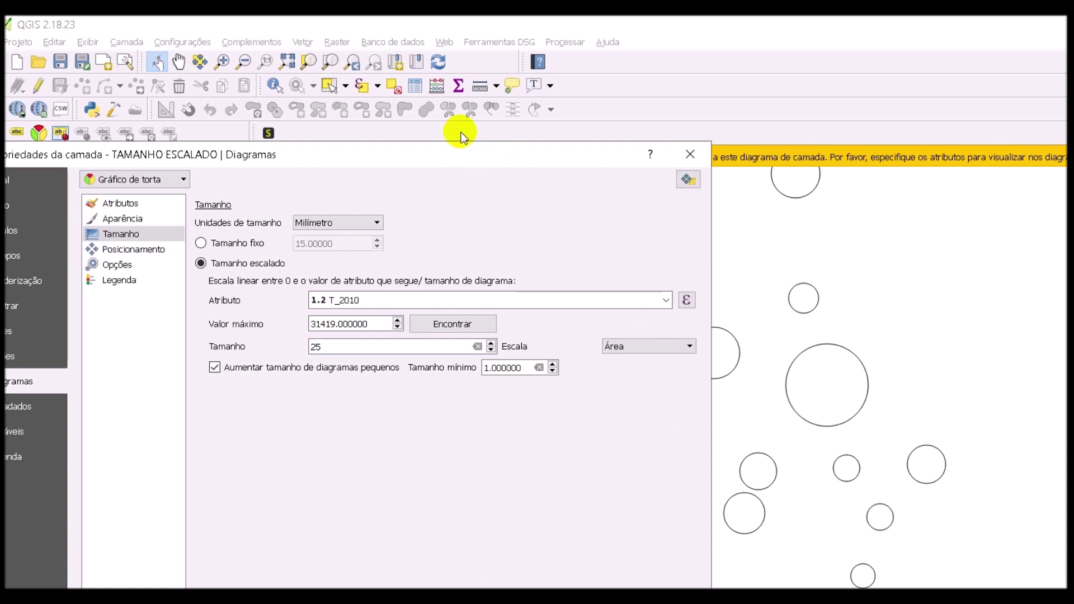
pyautogui.click(477, 575)
# Step: Set the maximum value for the diagram scaling to 40000 and accept the layer properties
pyautogui.moveTo(708, 108); pyautogui.dragTo(688, 139)
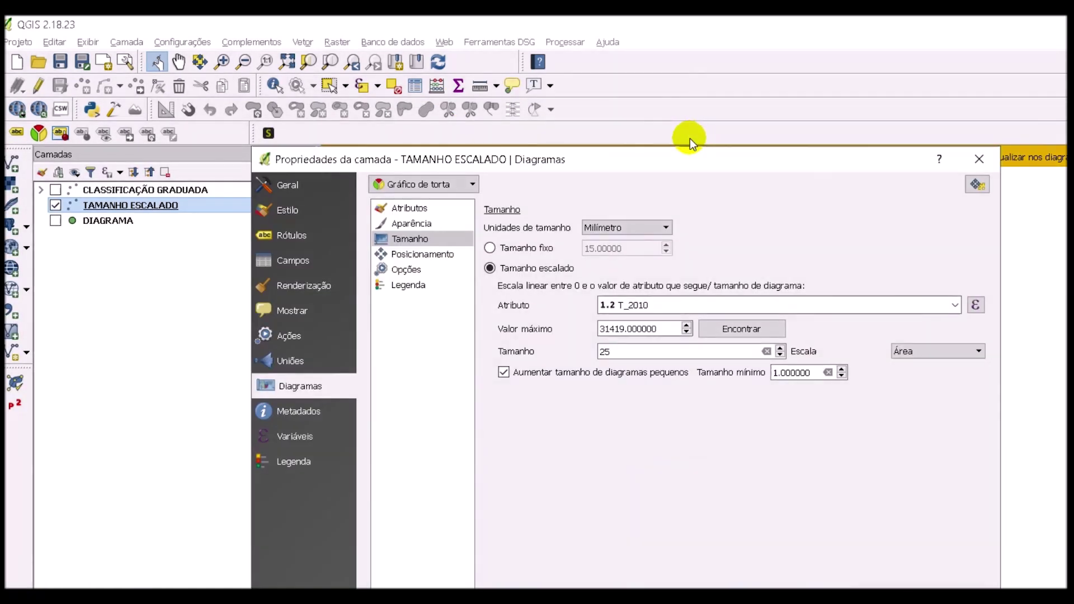
pyautogui.moveTo(538, 265); pyautogui.dragTo(384, 258)
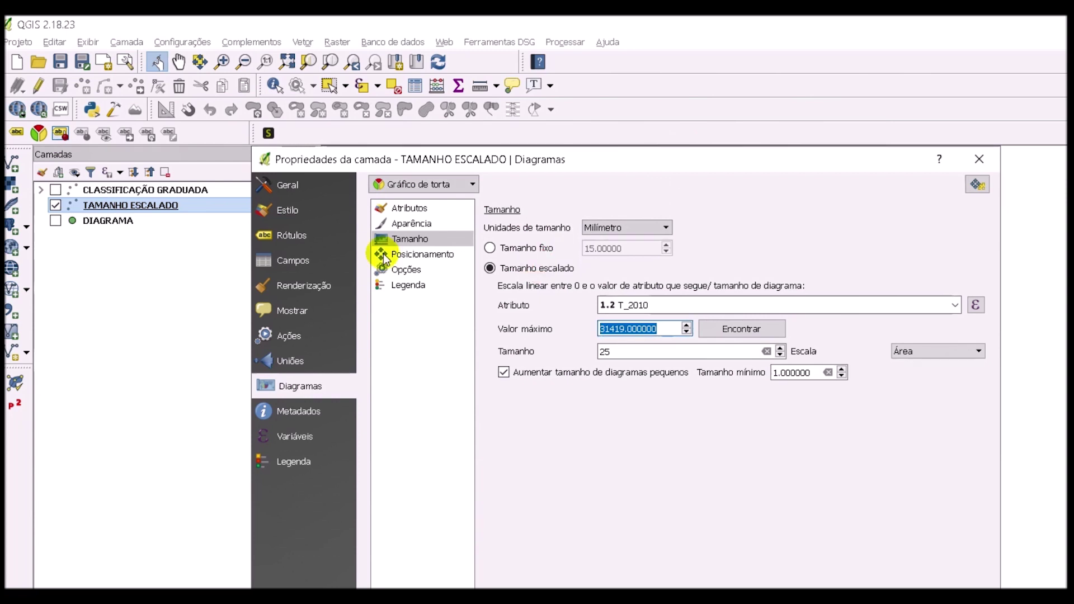
pyautogui.write('40')
pyautogui.moveTo(562, 160); pyautogui.dragTo(535, 51)
pyautogui.click(703, 472)
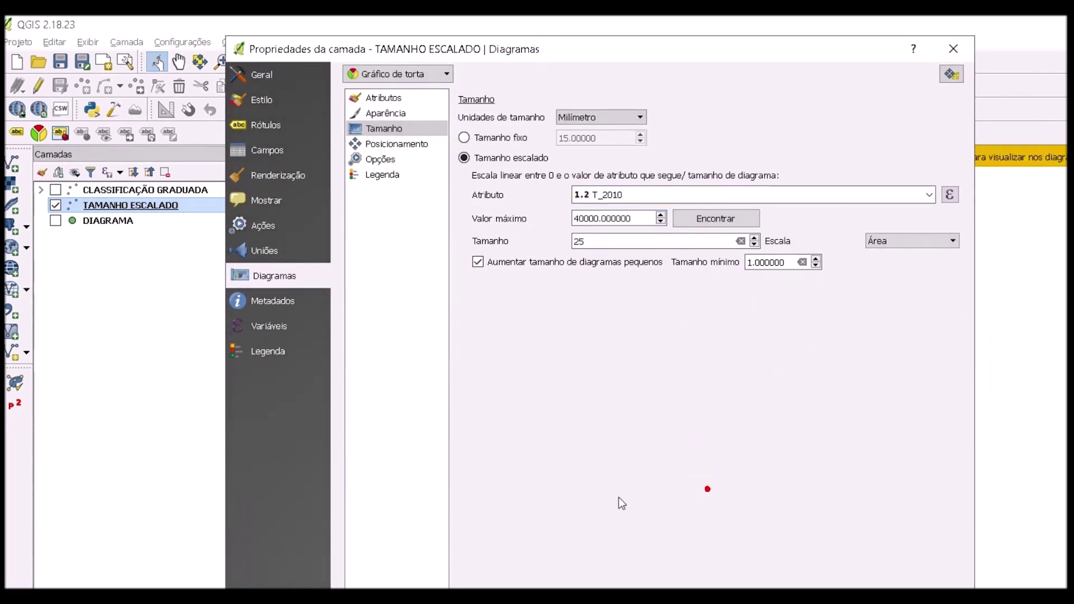
pyautogui.press('Return')
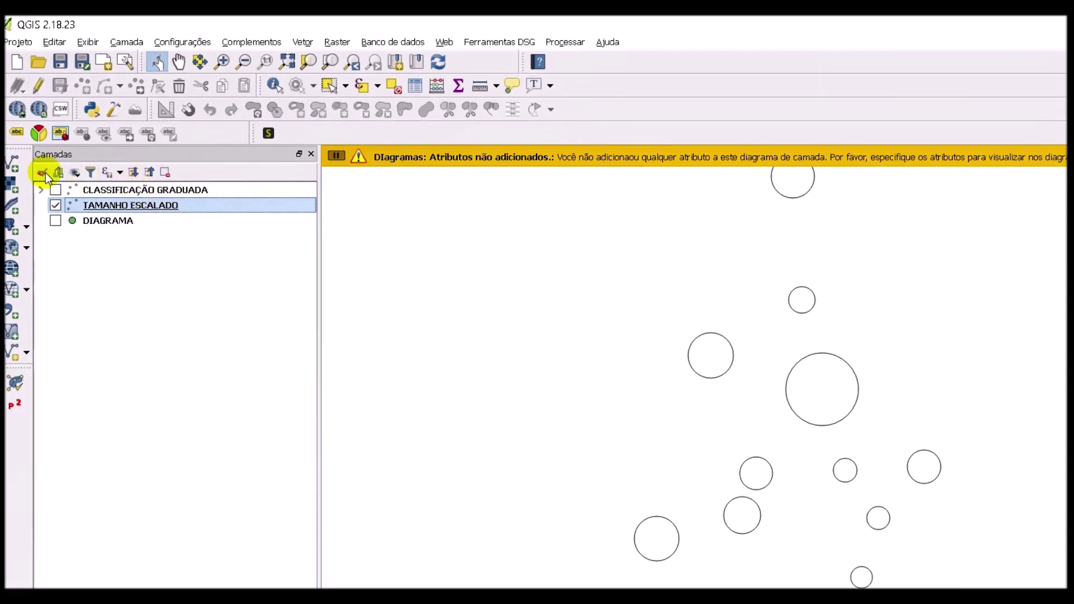
# Step: Reopen the TAMANHO ESCALADO properties, enable legend entries for the diagram size, and apply the change
pyautogui.rightClick(86, 204)
pyautogui.click(144, 378)
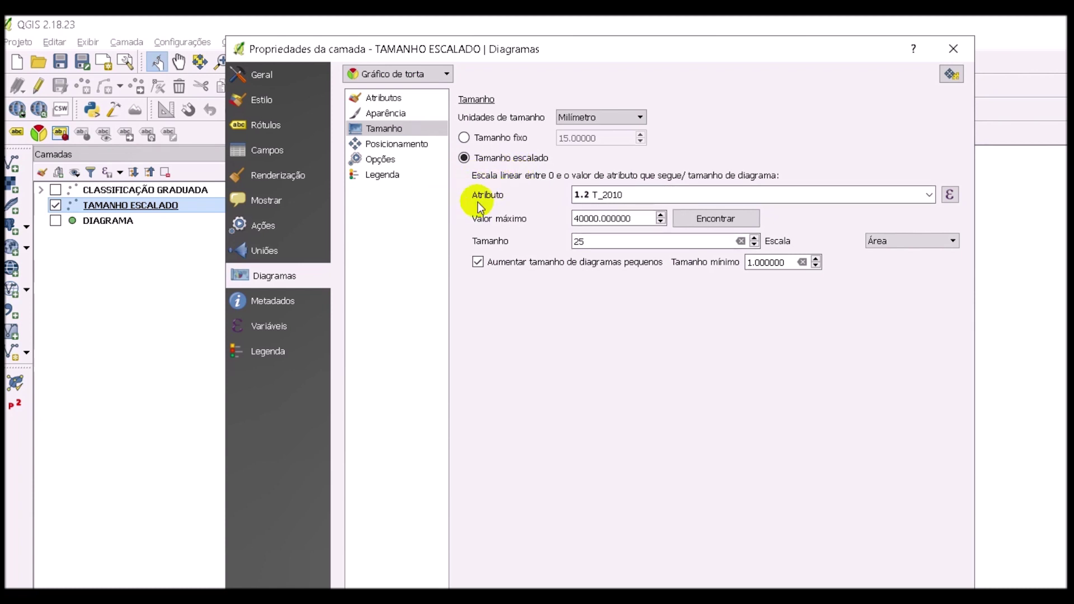
pyautogui.click(386, 175)
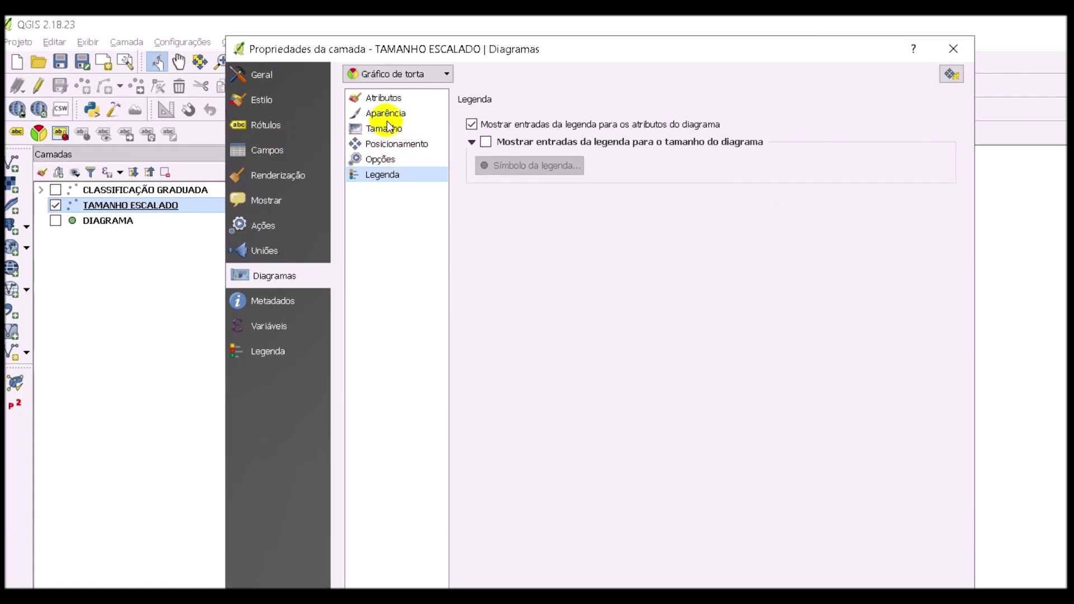
pyautogui.press('Tab')
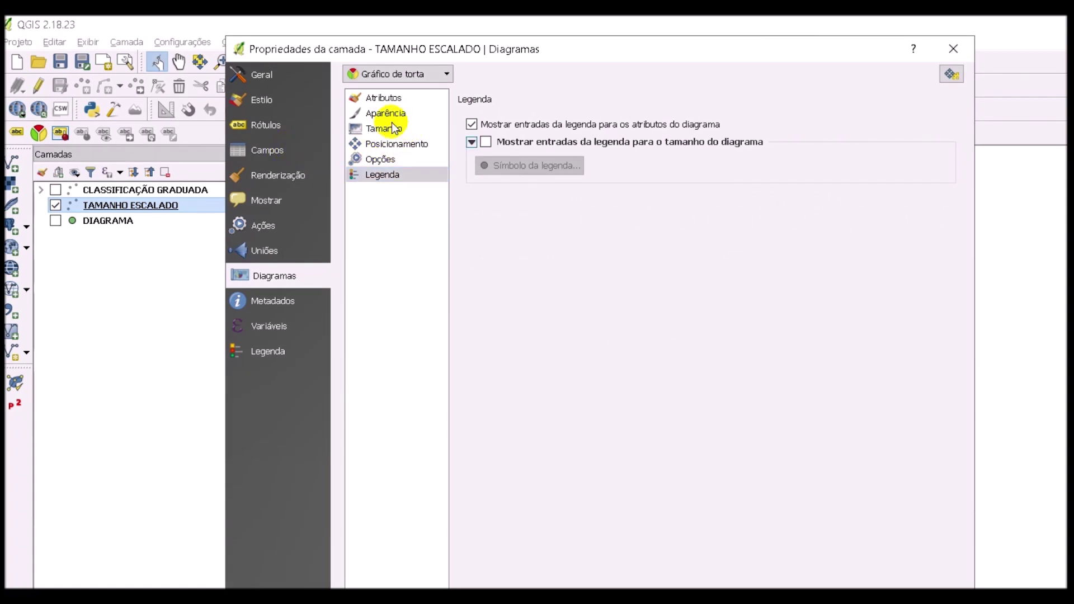
pyautogui.press('space')
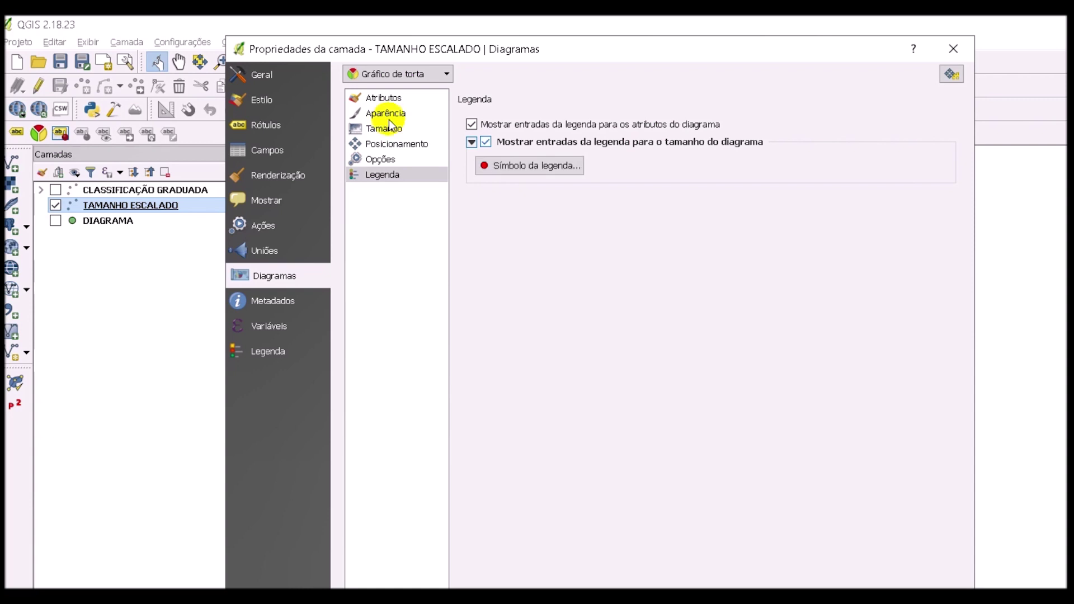
pyautogui.click(696, 495)
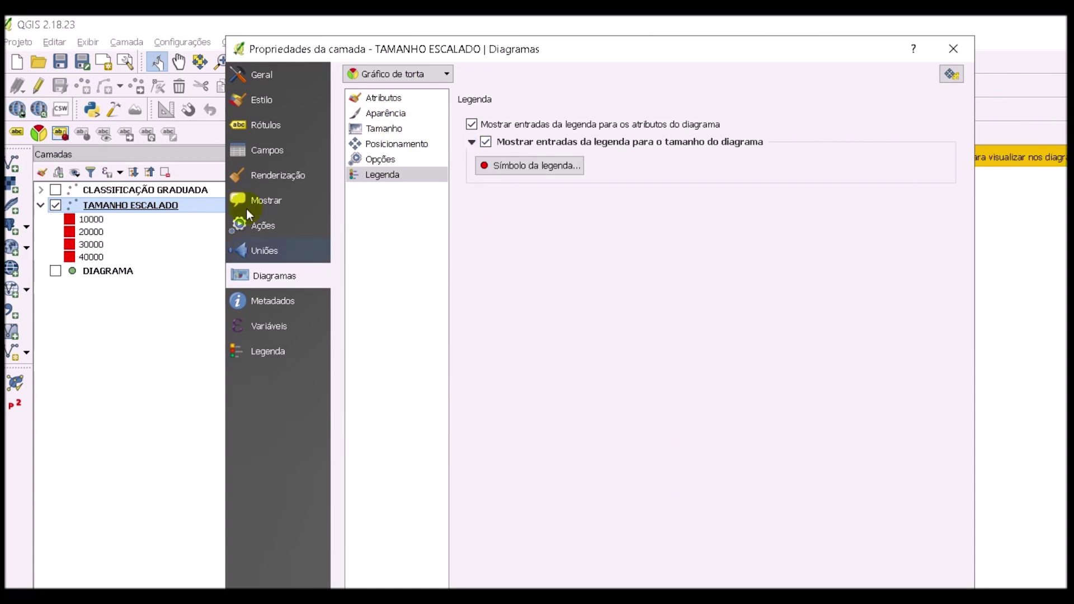
# Step: Give the diagram size legend symbol's simple marker a transparent fill and accept the symbol and layer properties
pyautogui.click(528, 166)
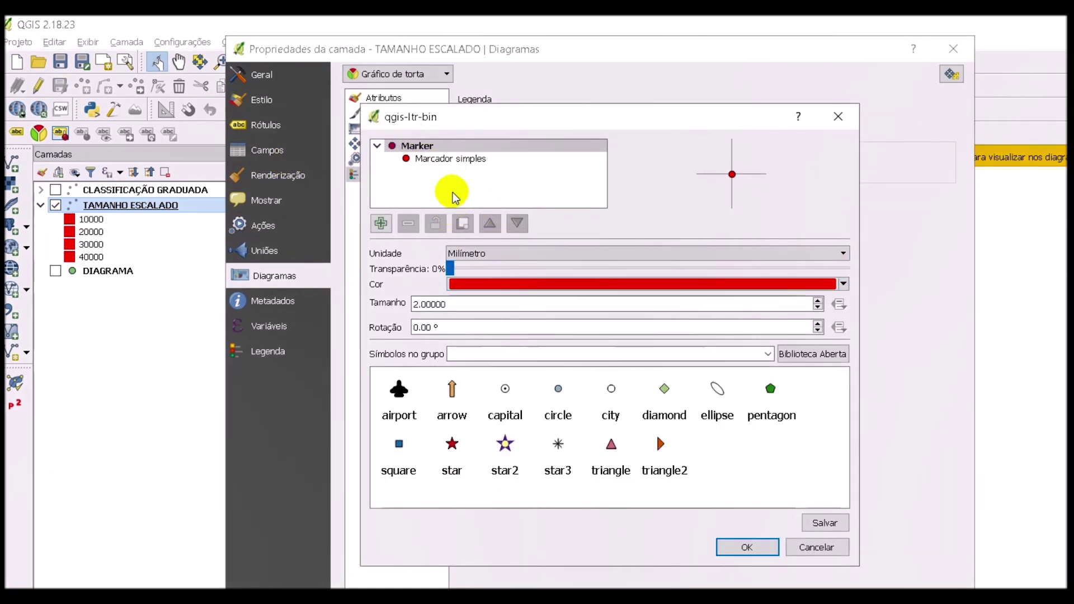
pyautogui.click(450, 158)
pyautogui.click(794, 280)
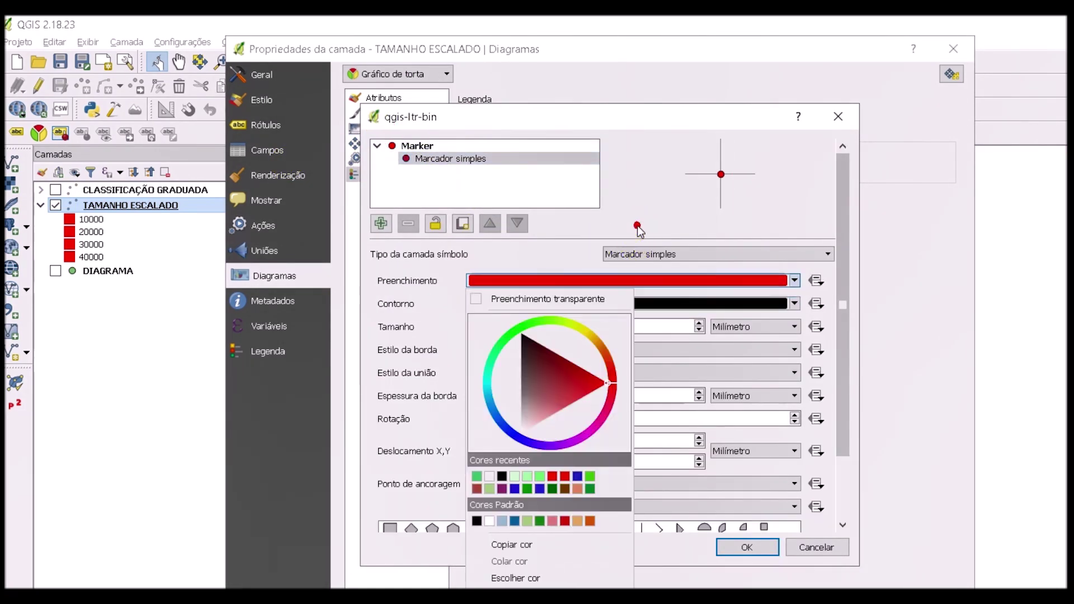
pyautogui.click(547, 298)
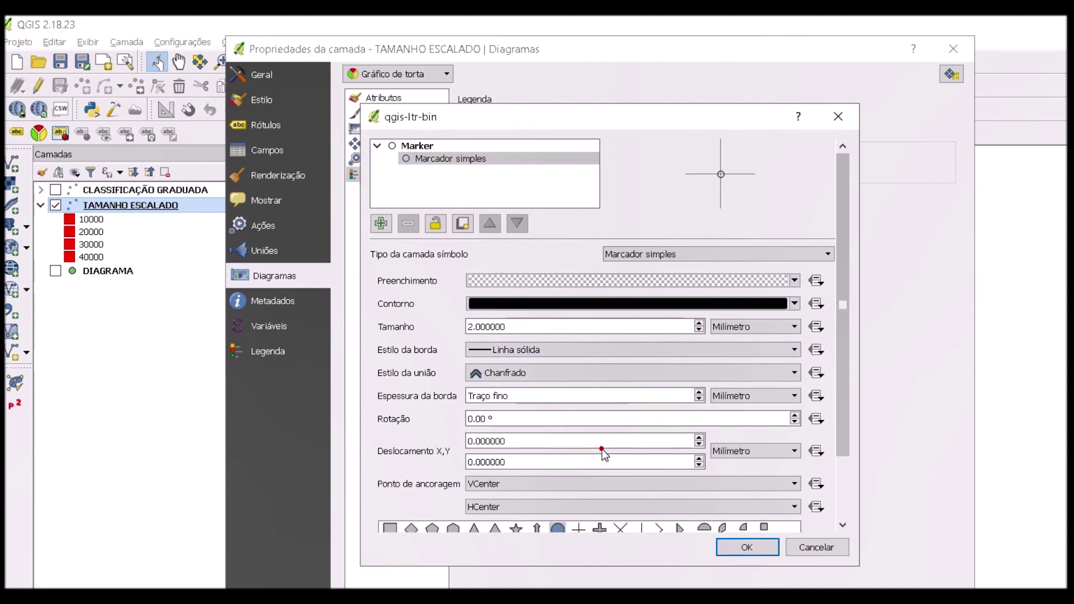
pyautogui.press('Return')
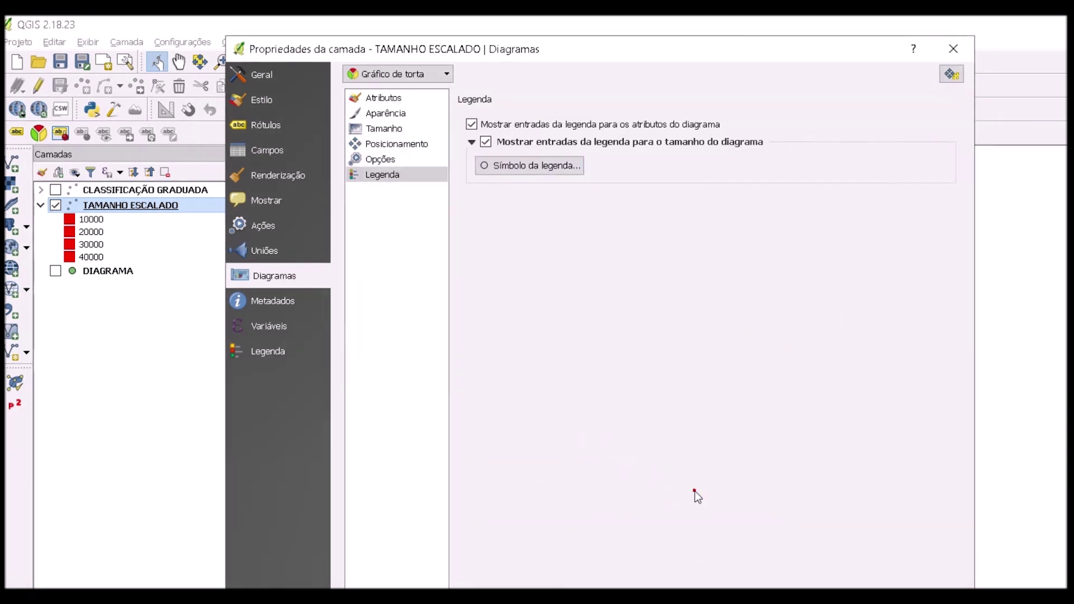
pyautogui.press('Return')
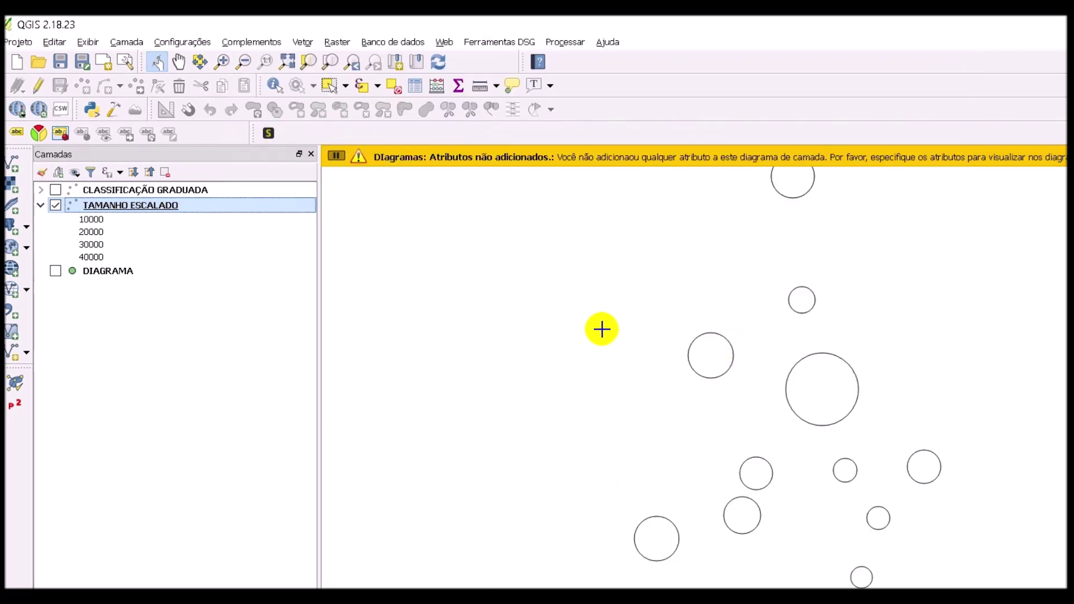
# Step: Refresh the TAMANHO ESCALADO legend to show its size circles and briefly compare with the CLASSIFICAÇÃO GRADUADA layer
pyautogui.click(40, 205)
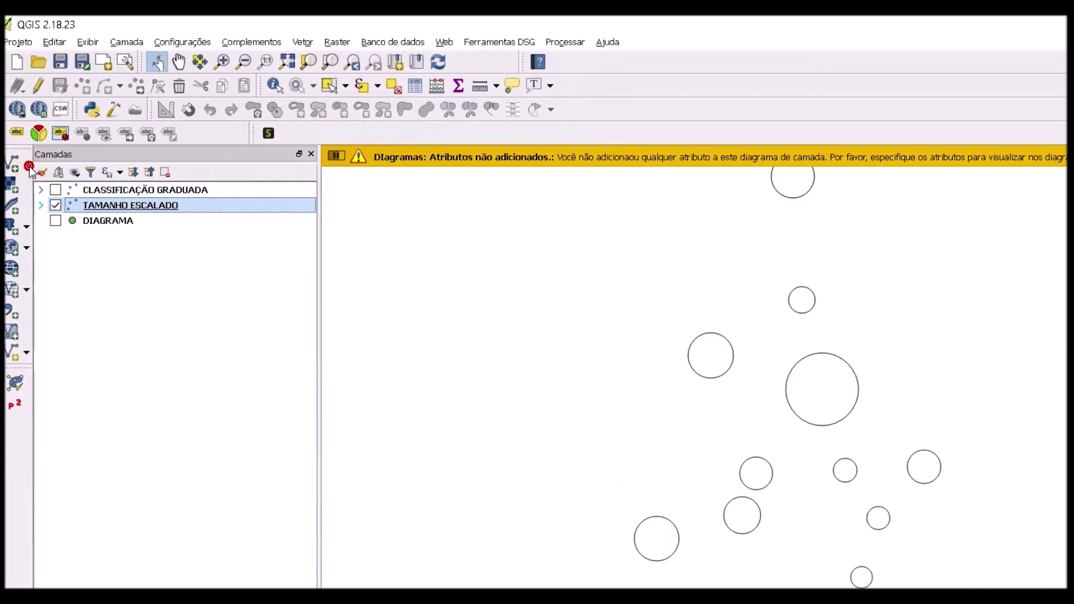
pyautogui.click(40, 205)
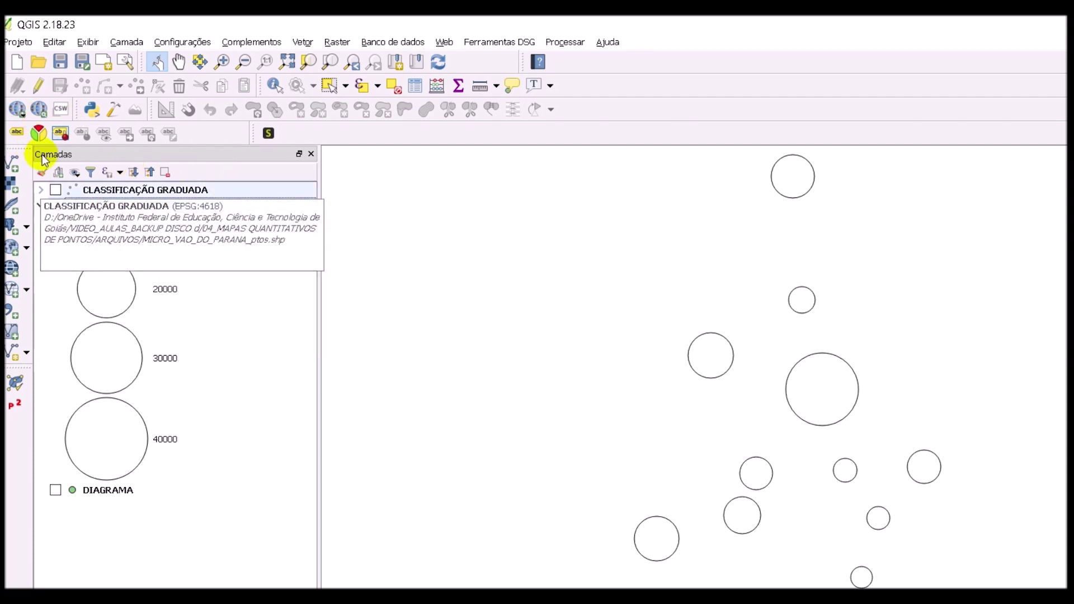
pyautogui.click(55, 190)
pyautogui.click(55, 189)
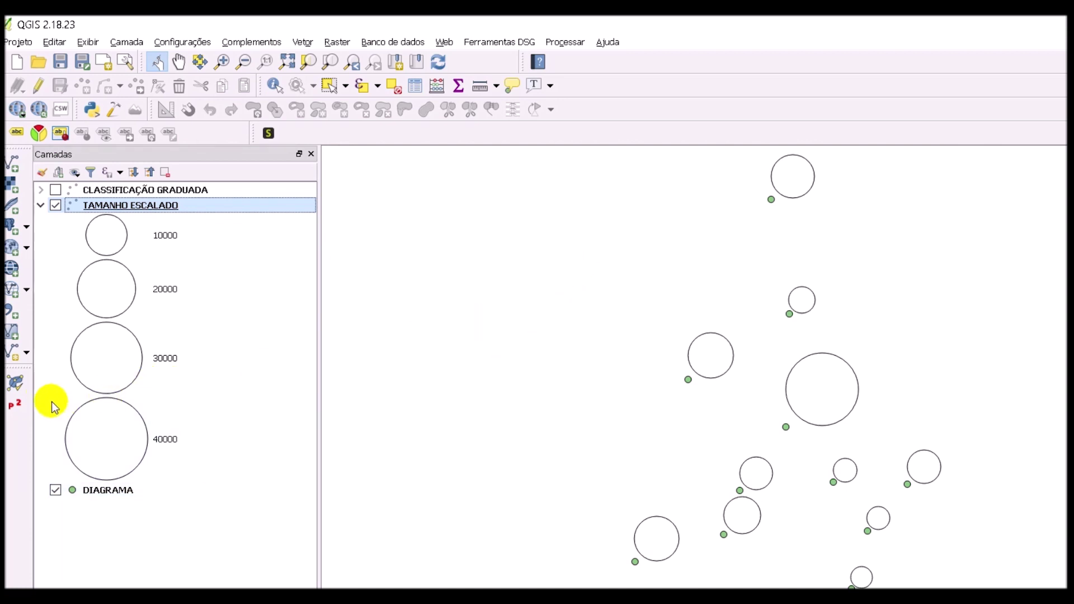
# Step: With the DIAGRAMA points shown for reference, set the TAMANHO ESCALADO layer's diagram placement to Sobre o ponto
pyautogui.click(108, 490)
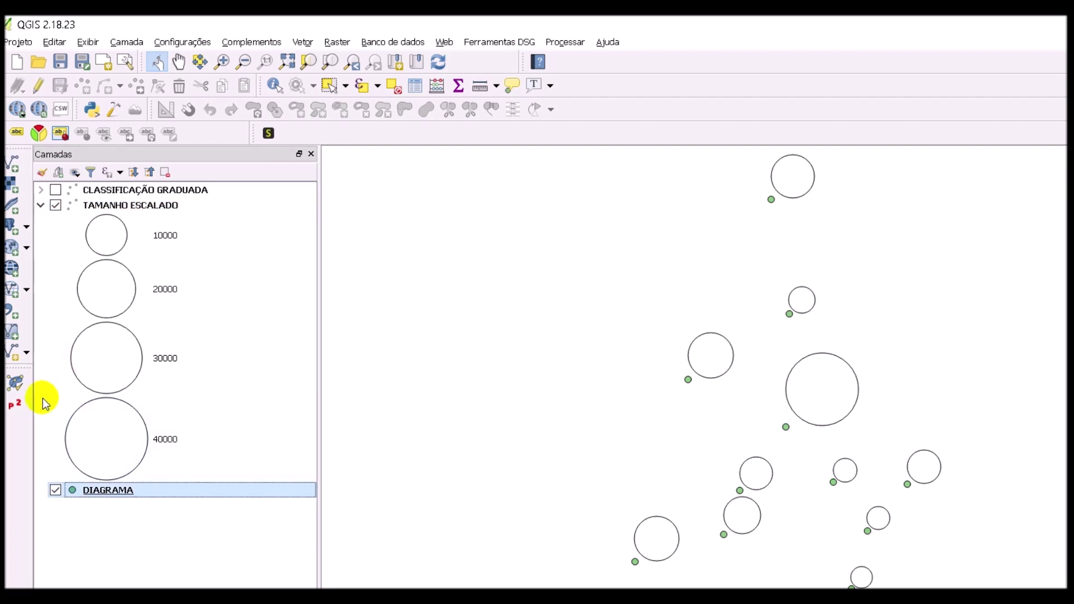
pyautogui.rightClick(168, 206)
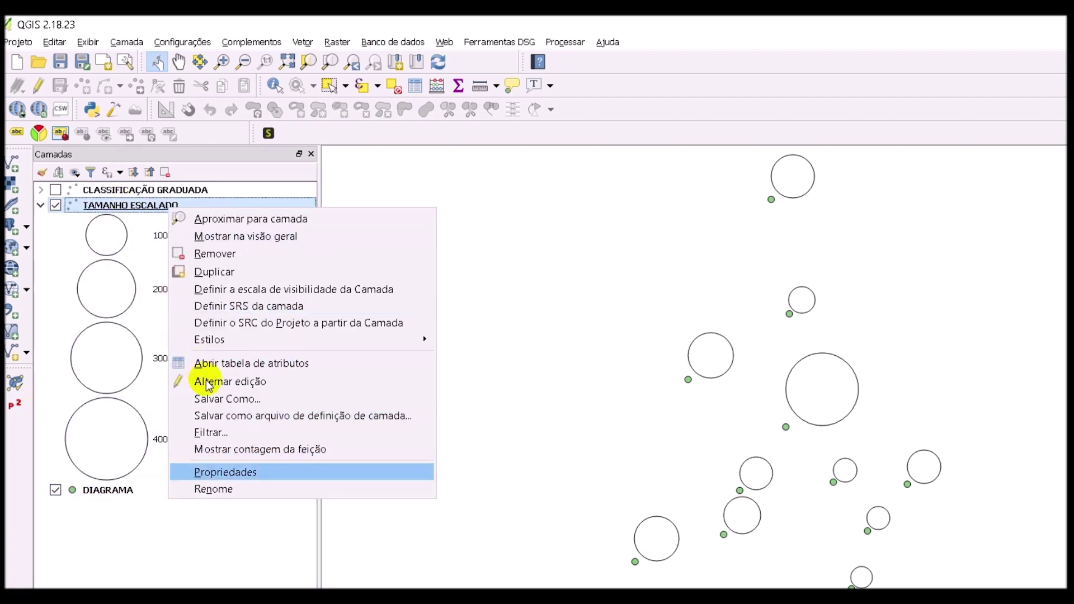
pyautogui.click(255, 471)
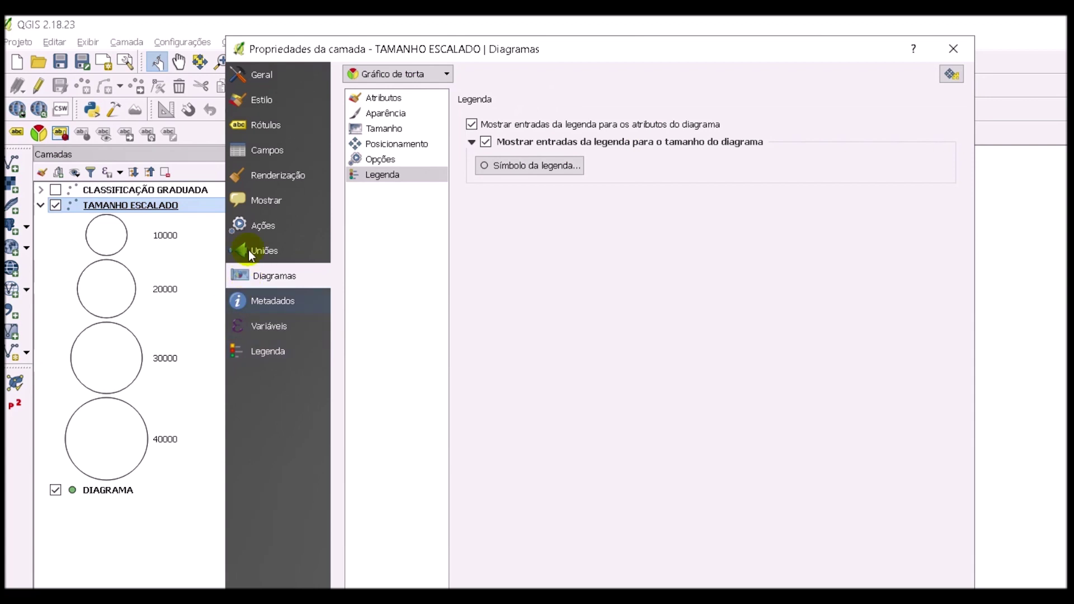
pyautogui.click(385, 144)
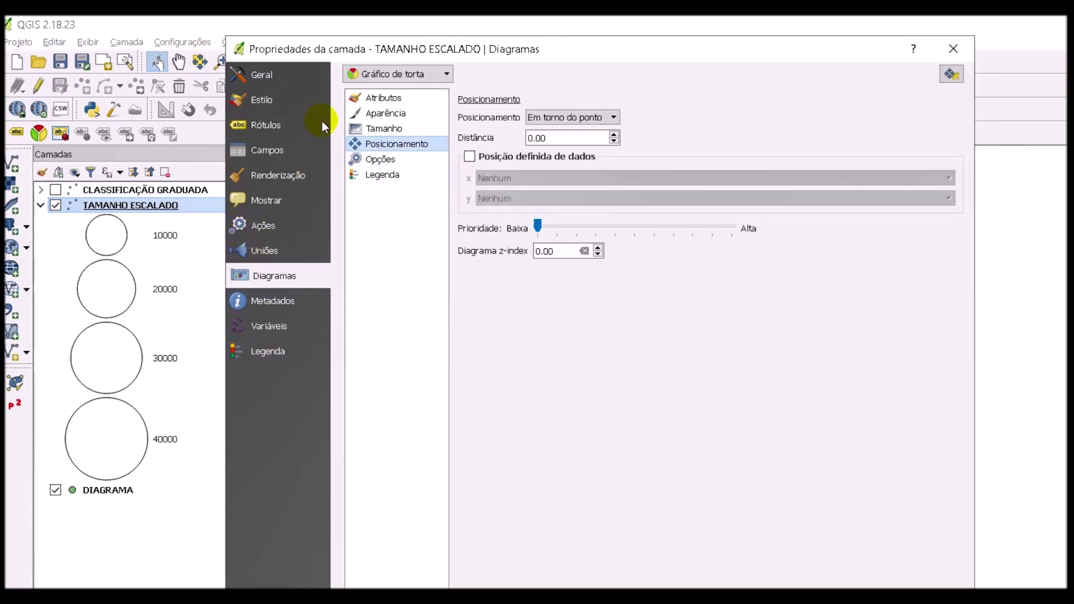
pyautogui.click(572, 117)
pyautogui.click(571, 143)
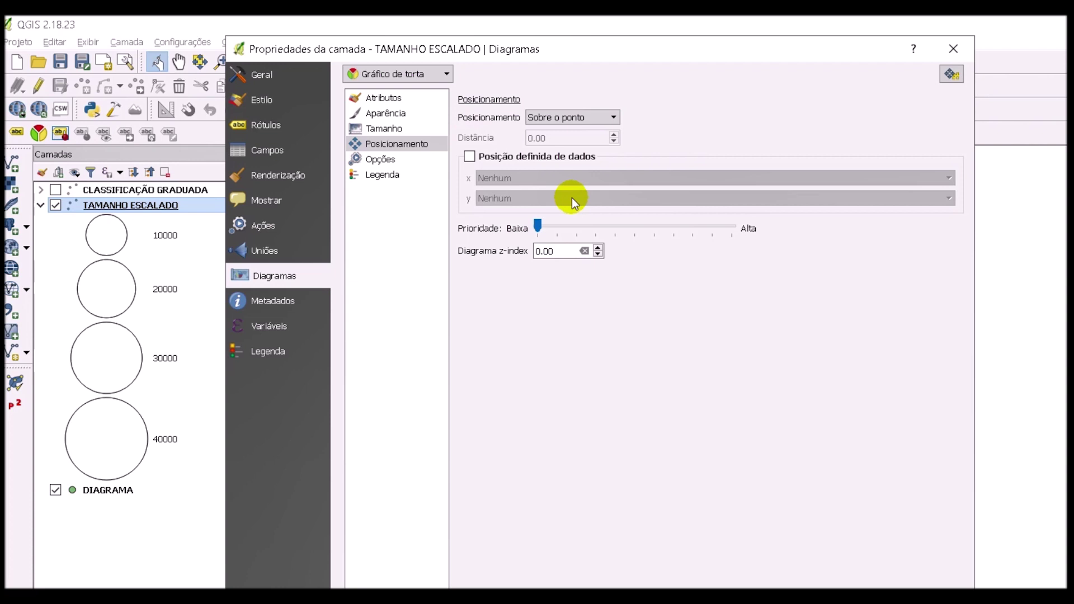
# Step: Check the diagrams' placement against the DIAGRAMA points on the map and accept the layer properties
pyautogui.moveTo(659, 41); pyautogui.dragTo(148, 81)
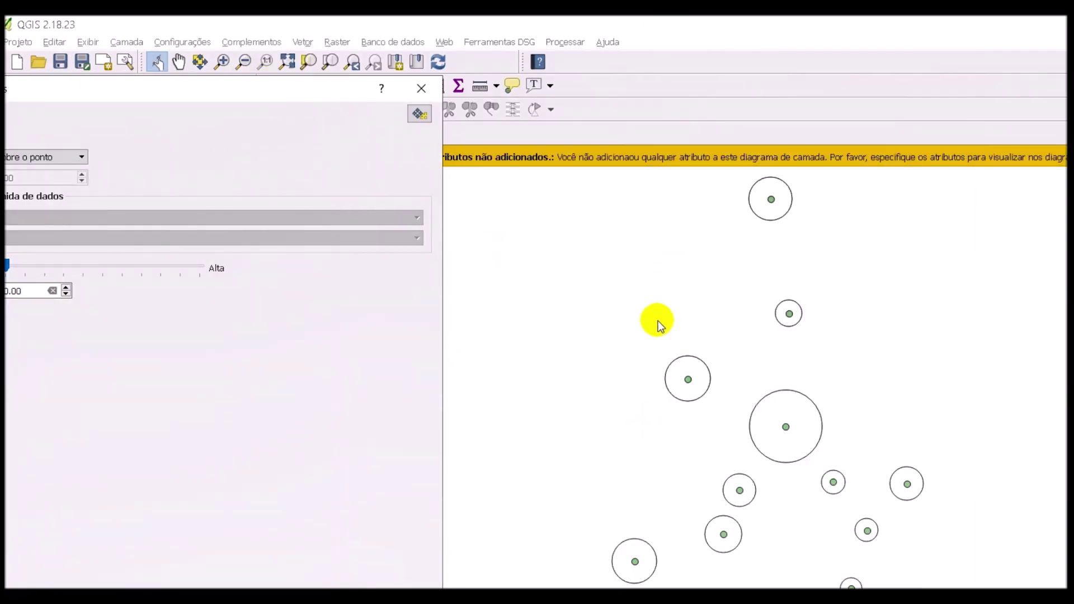
pyautogui.moveTo(216, 81); pyautogui.dragTo(707, 87)
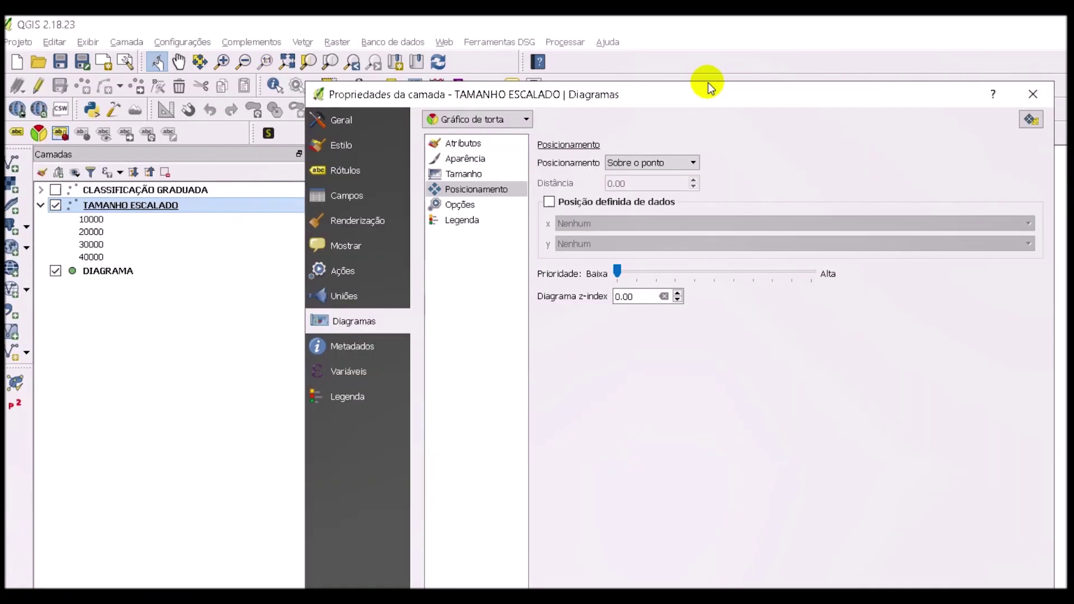
pyautogui.click(666, 526)
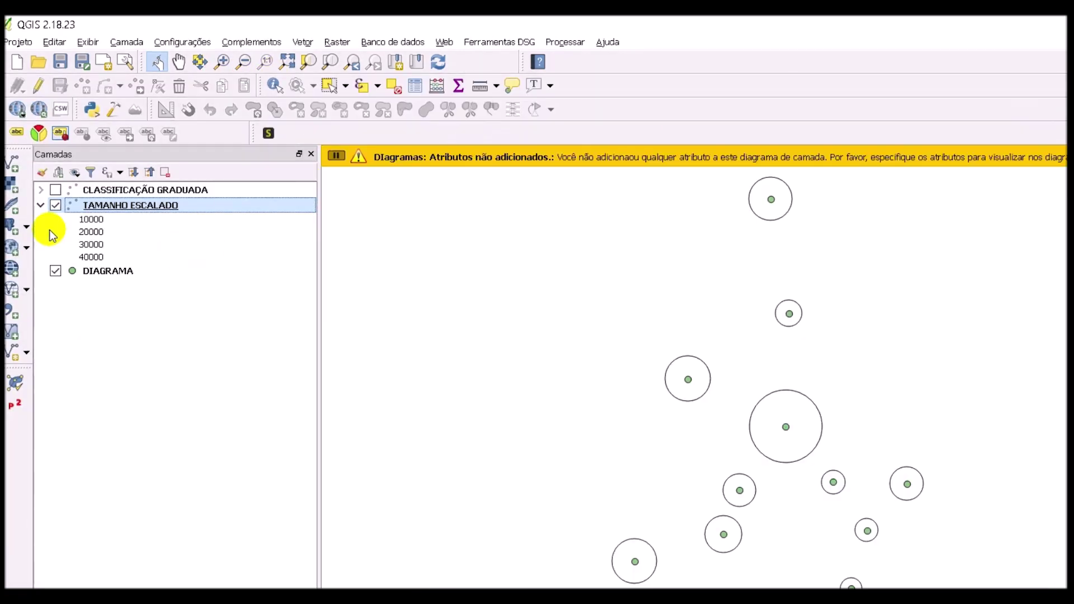
# Step: Hide the DIAGRAMA layer and refresh the TAMANHO ESCALADO legend
pyautogui.click(55, 271)
pyautogui.click(1055, 125)
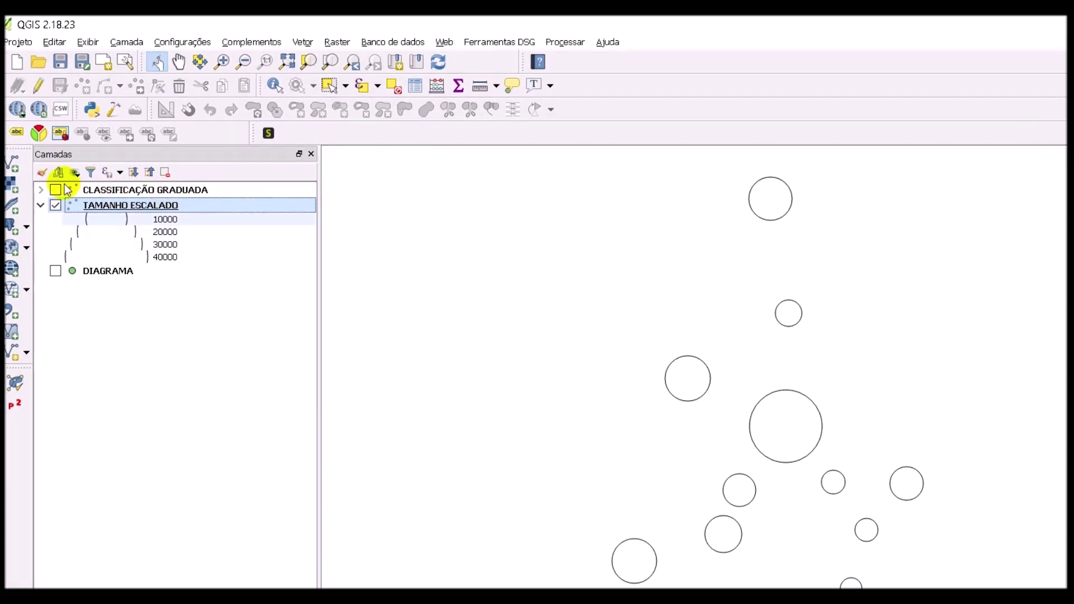
pyautogui.click(41, 205)
pyautogui.click(30, 169)
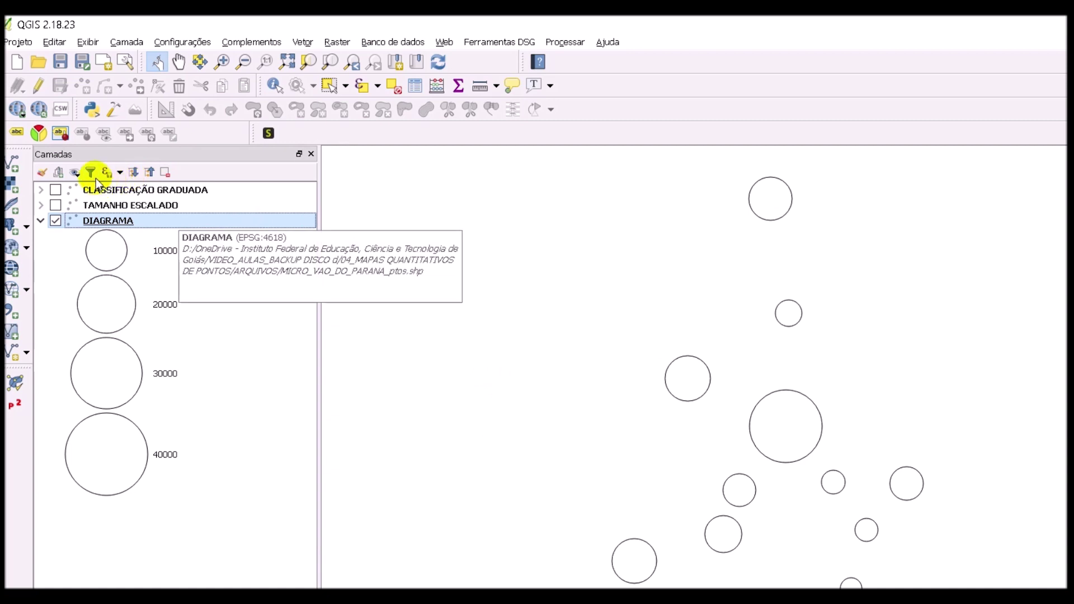
# Step: Open the DIAGRAMA attribute table, examine the rural, urban and total population fields, and close the table
pyautogui.rightClick(118, 220)
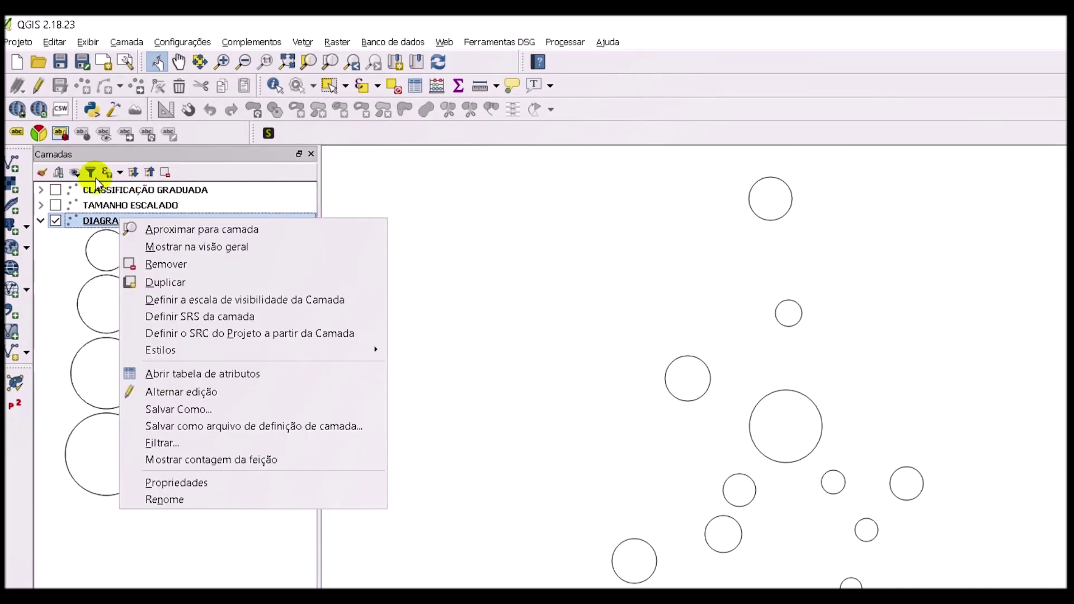
pyautogui.press('Down')
pyautogui.press('Down')
pyautogui.press('Down')
pyautogui.press('Down')
pyautogui.press('Down')
pyautogui.press('Down')
pyautogui.press('Down')
pyautogui.press('Down')
pyautogui.press('Down')
pyautogui.press('Return')
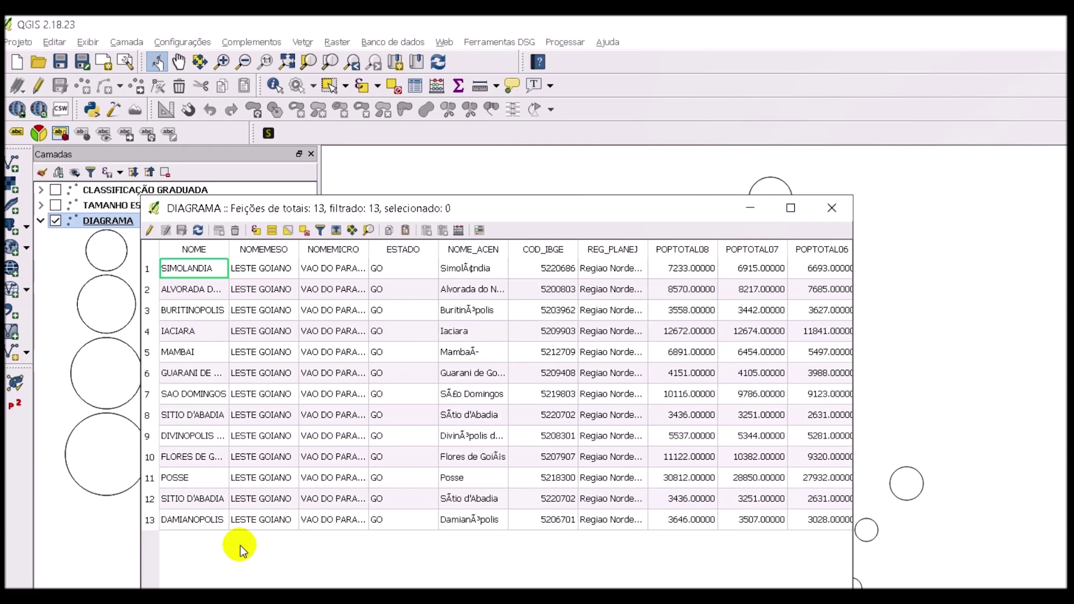
pyautogui.hscroll(2, 243, 544)
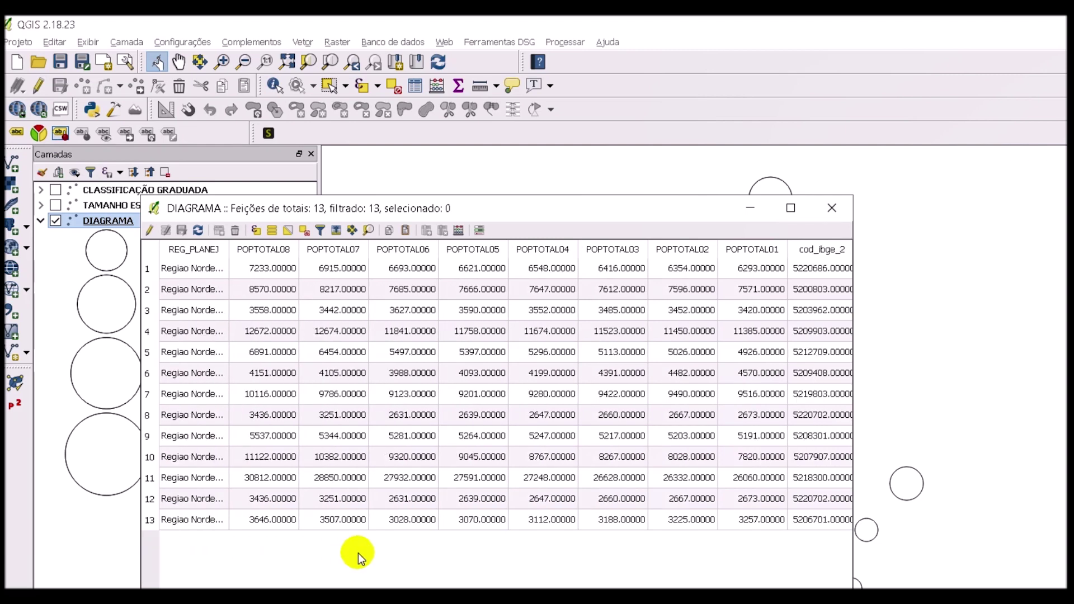
pyautogui.hscroll(8, 360, 553)
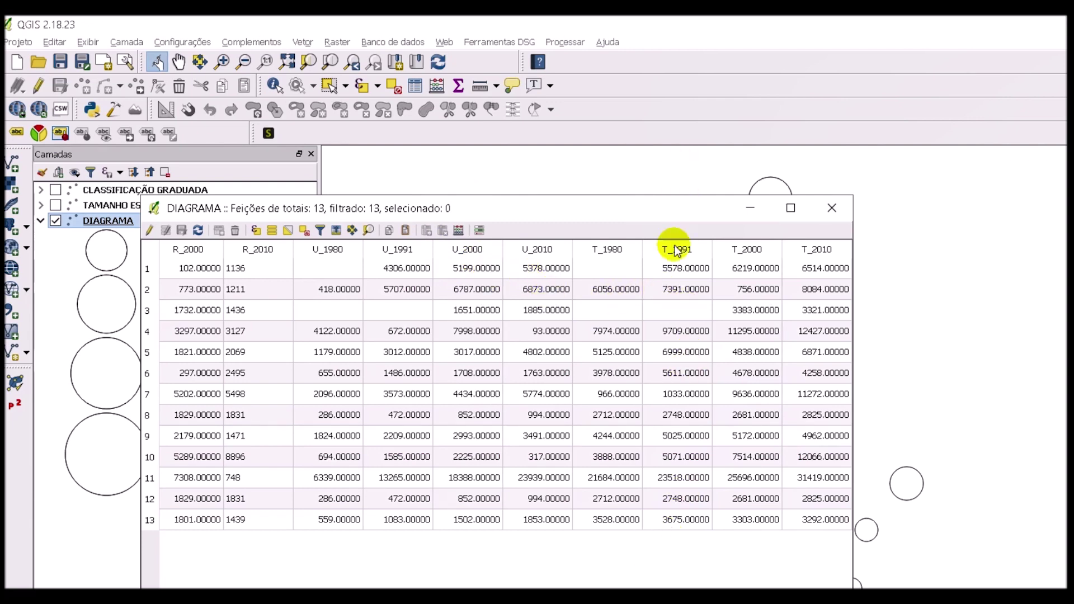
pyautogui.click(668, 167)
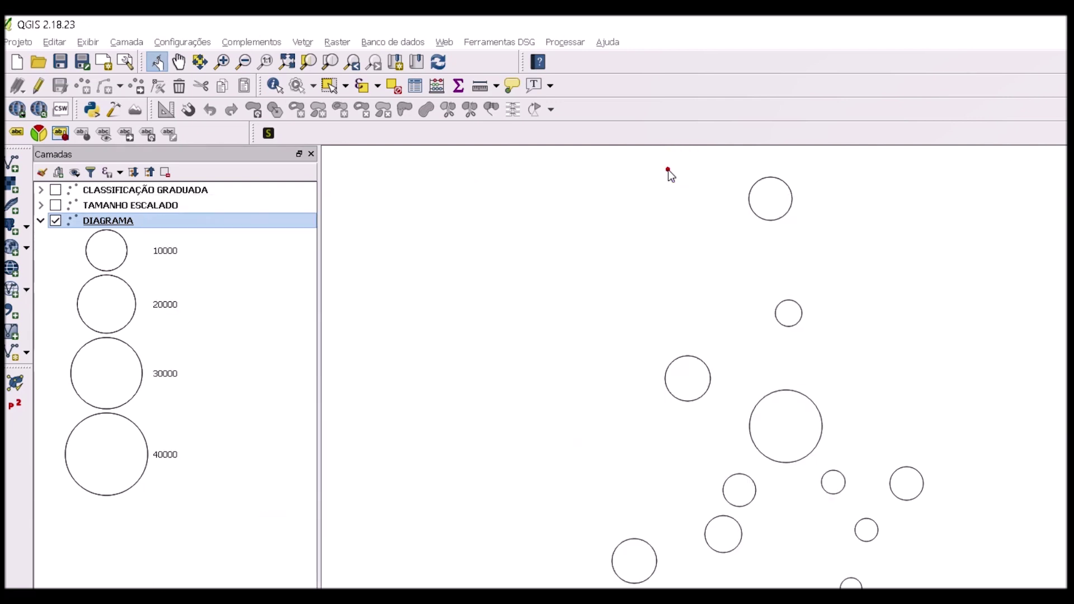
# Step: In the DIAGRAMA layer's diagram properties, assign U_2010 and R_2010 as the pie chart attributes
pyautogui.rightClick(114, 219)
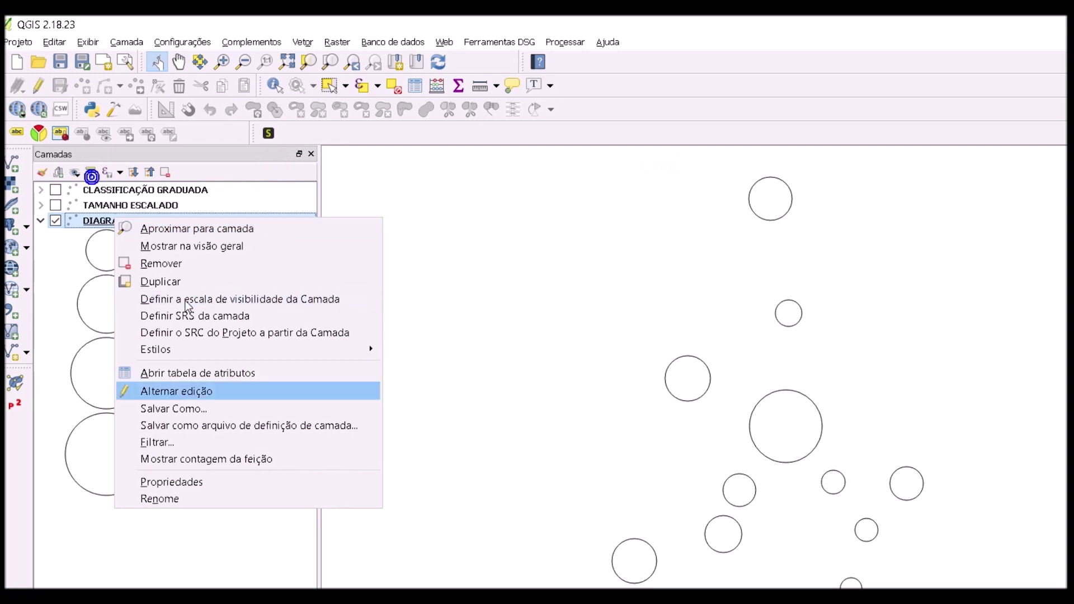
pyautogui.click(216, 391)
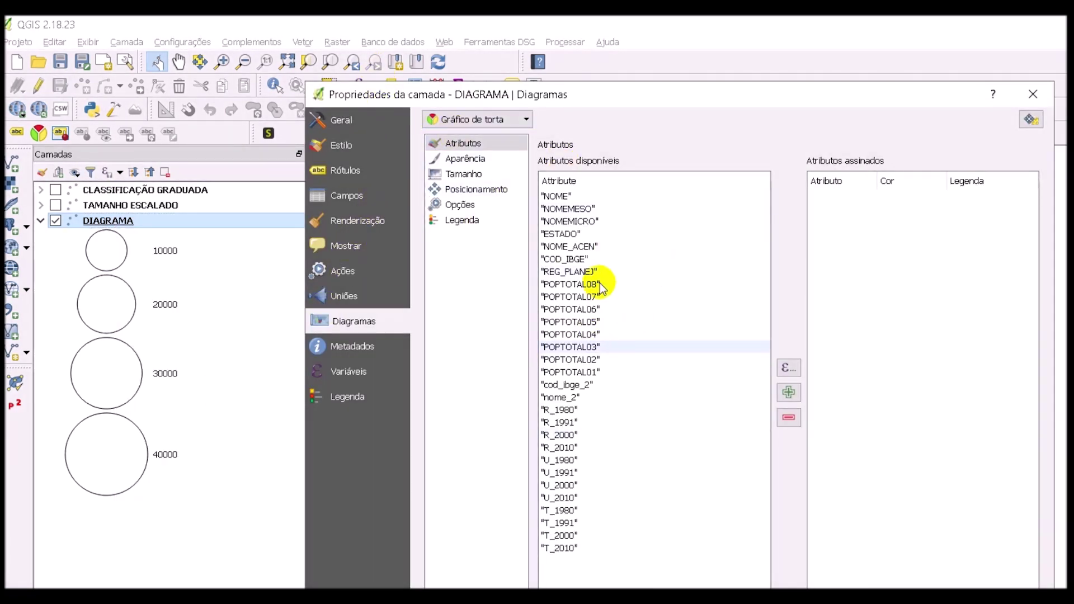
pyautogui.click(559, 497)
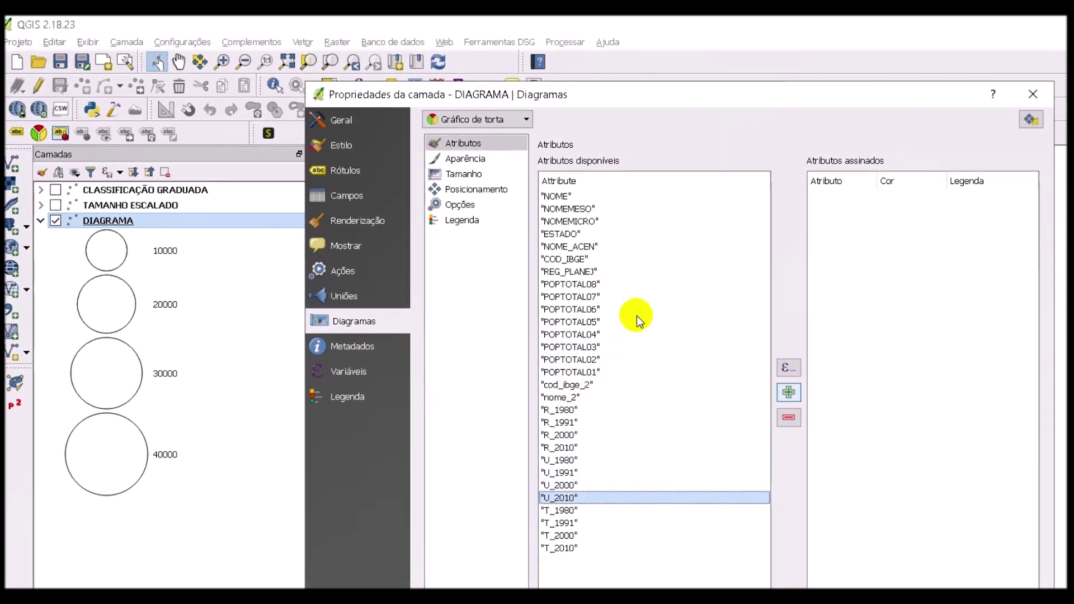
pyautogui.click(788, 392)
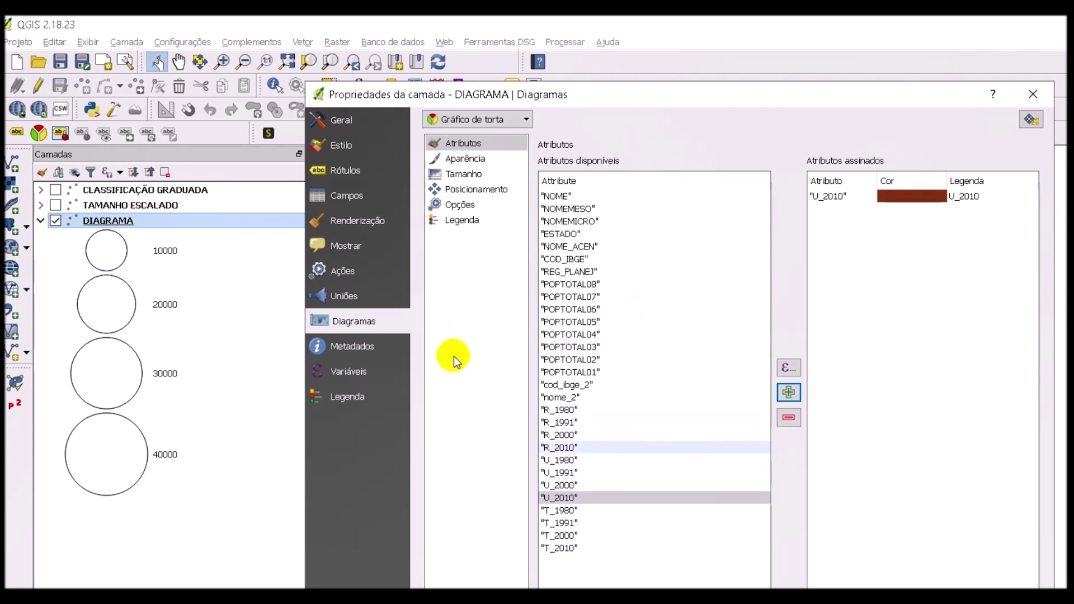
pyautogui.click(559, 448)
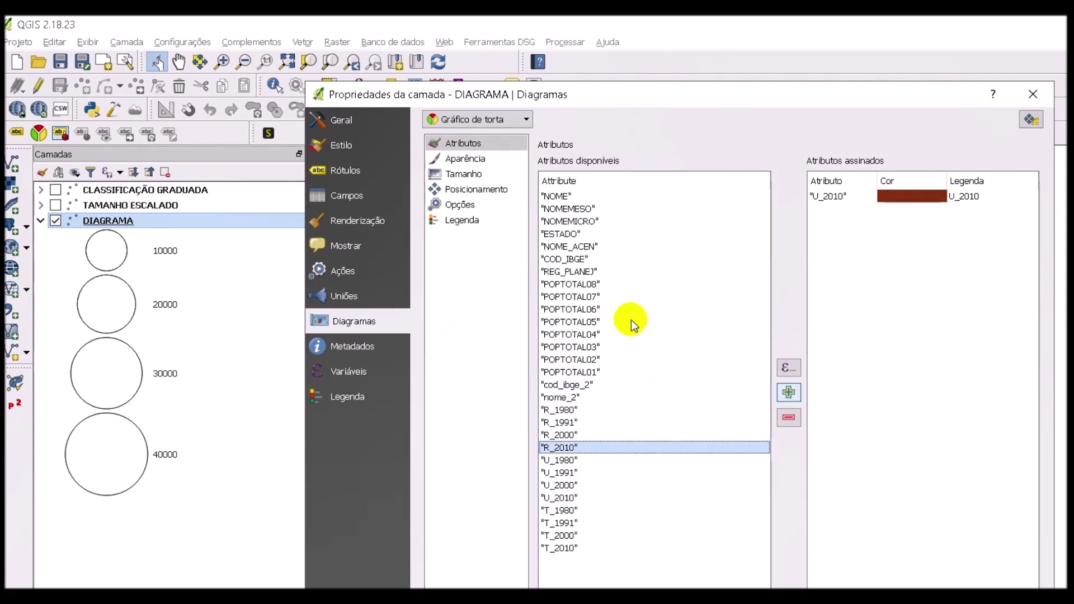
pyautogui.click(788, 391)
# Step: Set the diagram legend labels to "Pop. Urbana" for U_2010 and "Pop. Rural" for R_2010
pyautogui.doubleClick(963, 197)
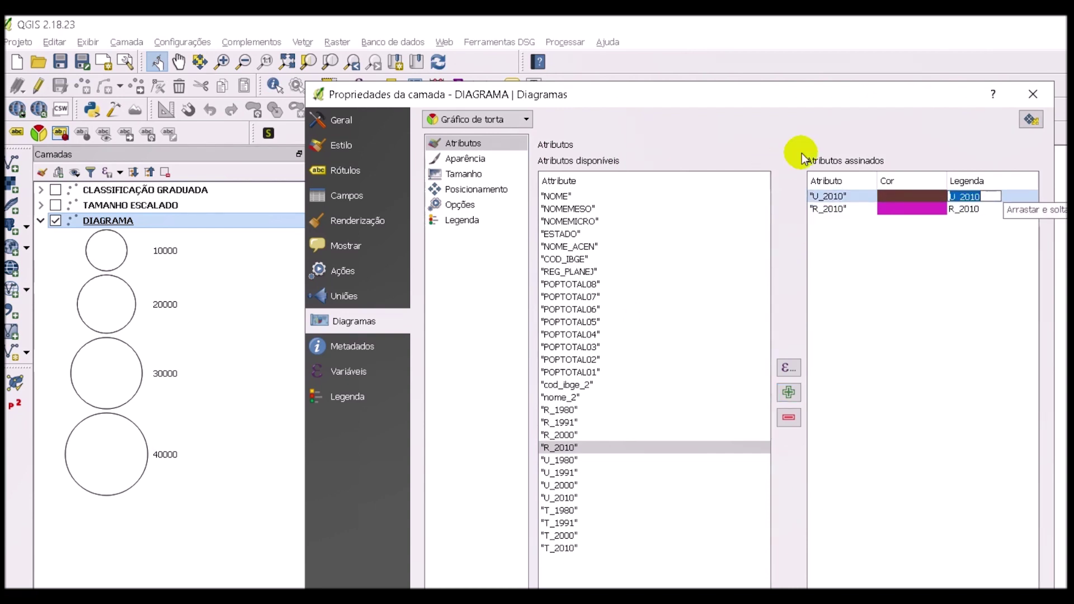
pyautogui.write('Pop')
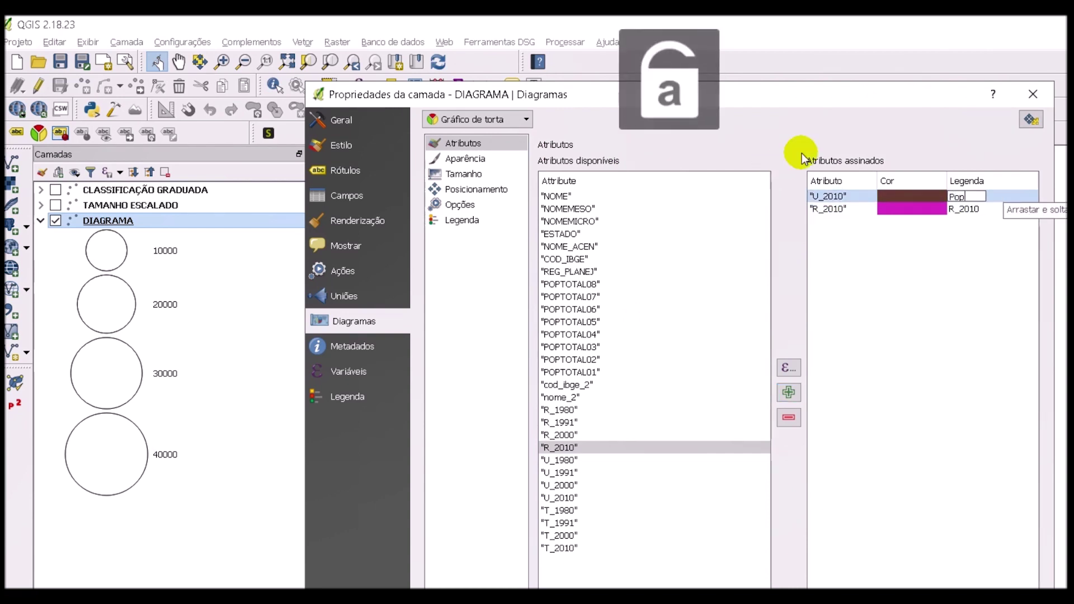
pyautogui.write('. Ur')
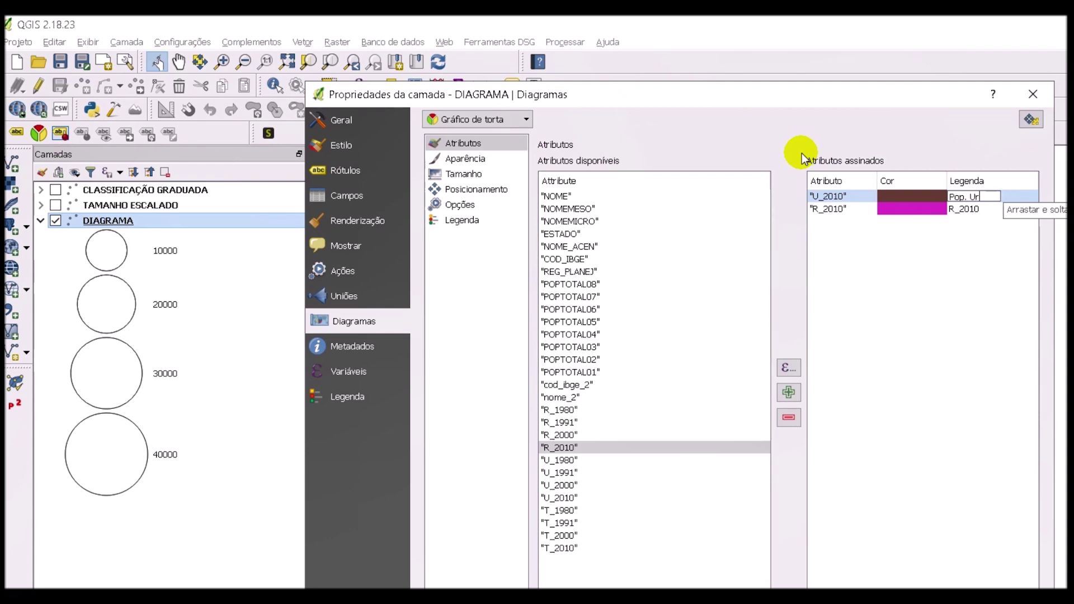
pyautogui.write('bana')
pyautogui.press('Return')
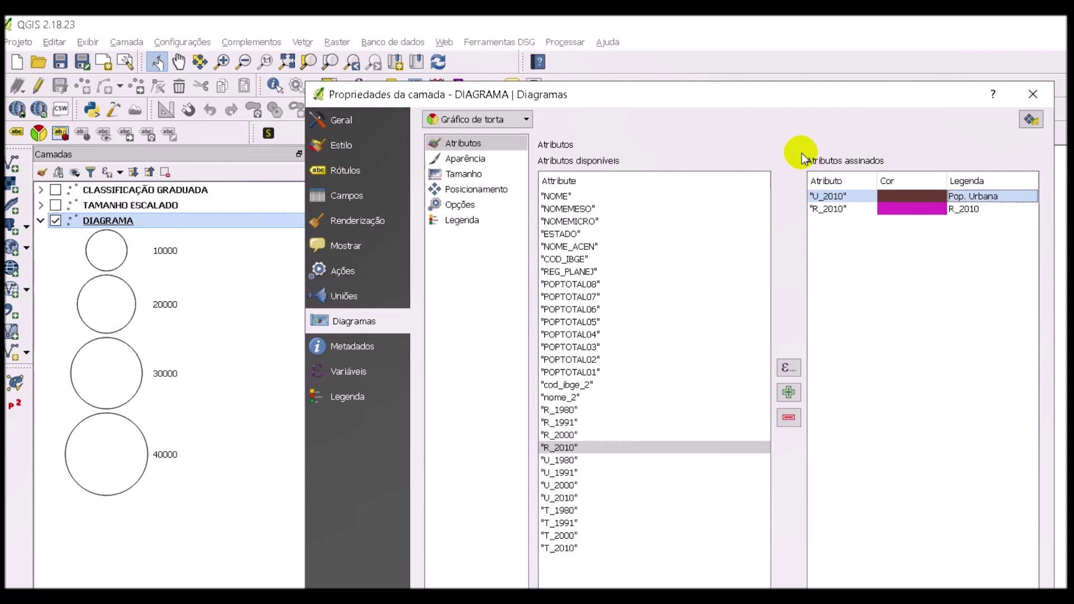
pyautogui.press('Down')
pyautogui.doubleClick(963, 209)
pyautogui.write('Pop.')
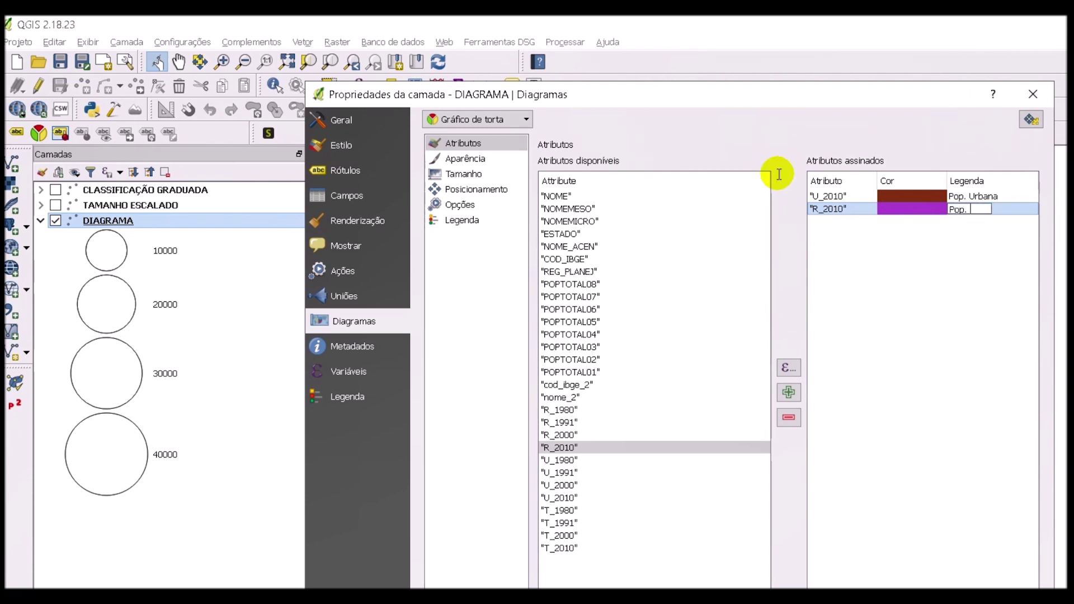
pyautogui.write(' Rural')
pyautogui.click(737, 200)
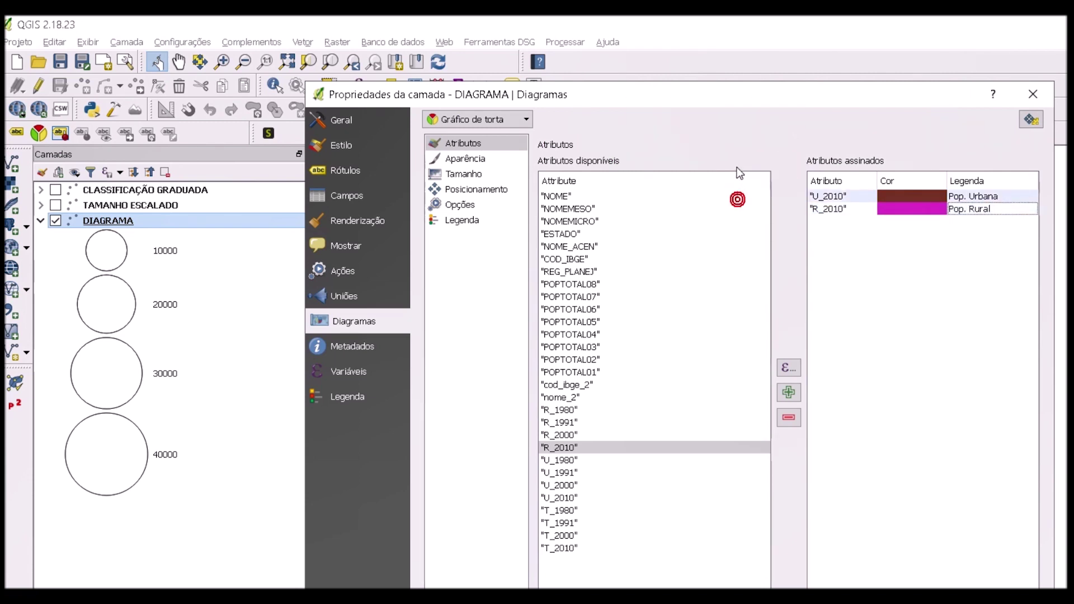
# Step: Change the U_2010 pie slice color to yellow
pyautogui.doubleClick(921, 196)
pyautogui.click(422, 293)
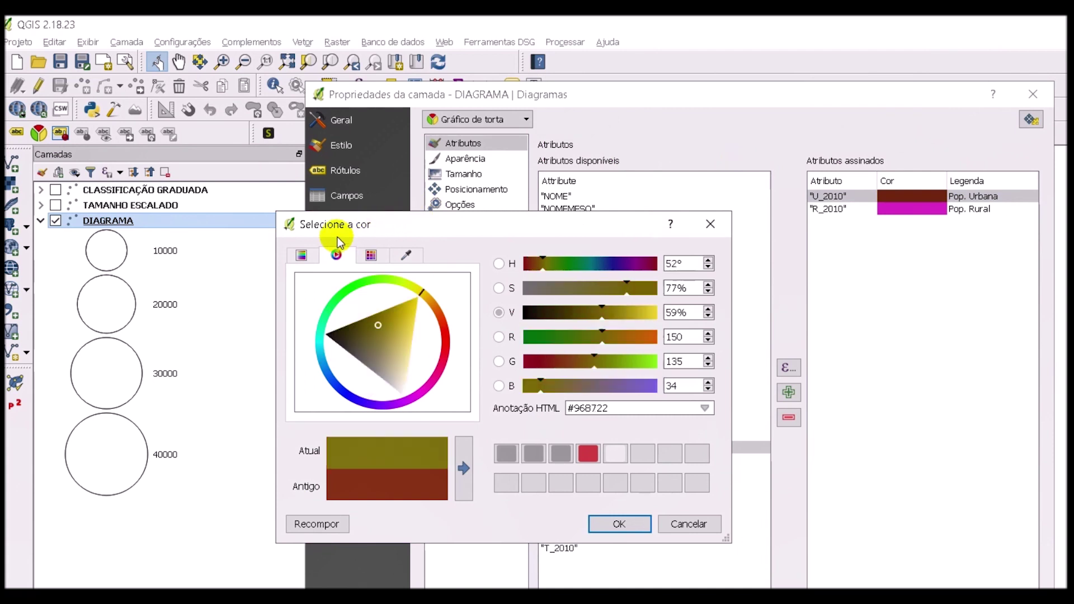
pyautogui.click(399, 314)
pyautogui.click(346, 290)
pyautogui.click(619, 524)
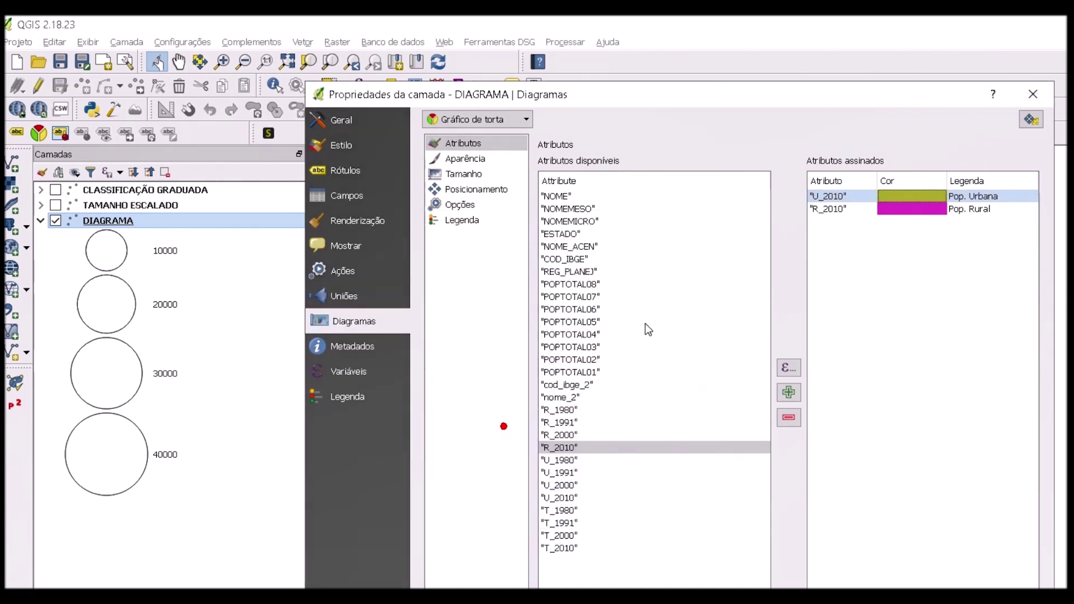
# Step: Change the R_2010 pie slice color to green (#3de413), then apply and accept the DIAGRAMA layer properties
pyautogui.doubleClick(911, 209)
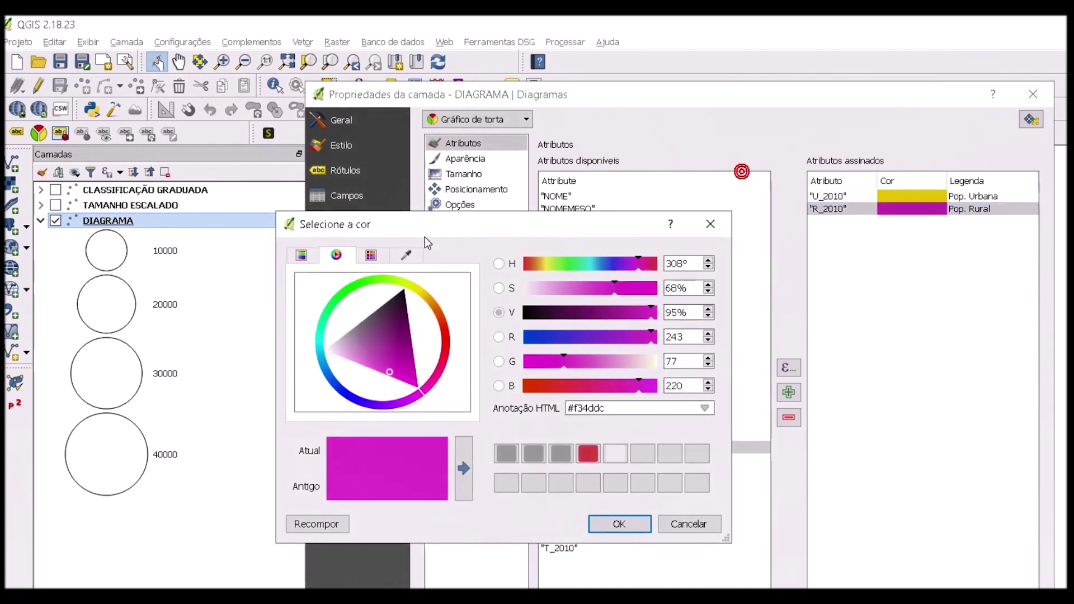
pyautogui.click(362, 281)
pyautogui.click(373, 311)
pyautogui.click(366, 293)
pyautogui.click(368, 310)
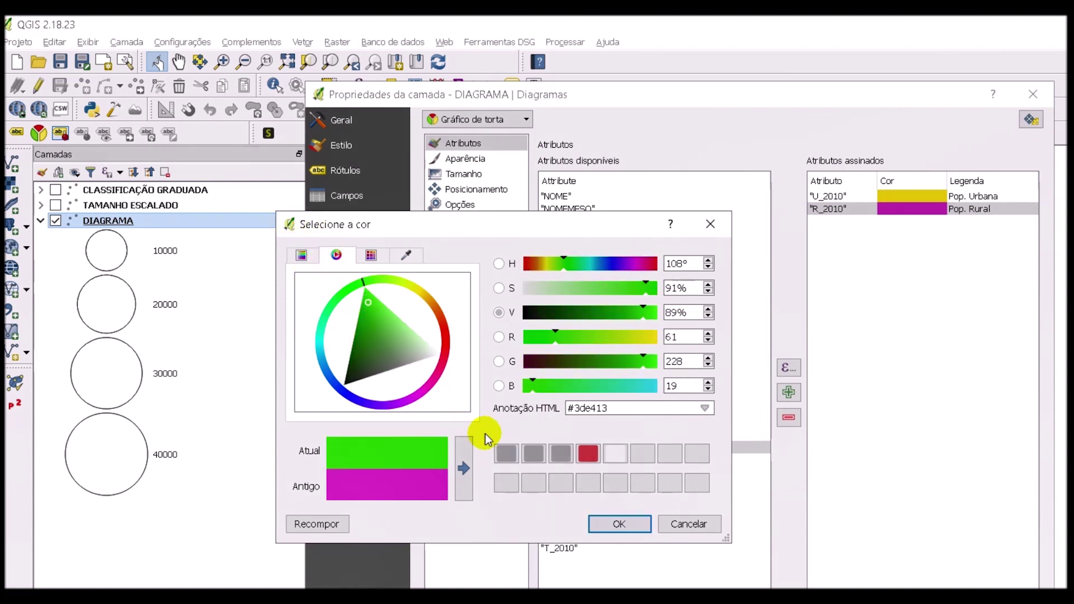
pyautogui.press('Return')
pyautogui.click(753, 531)
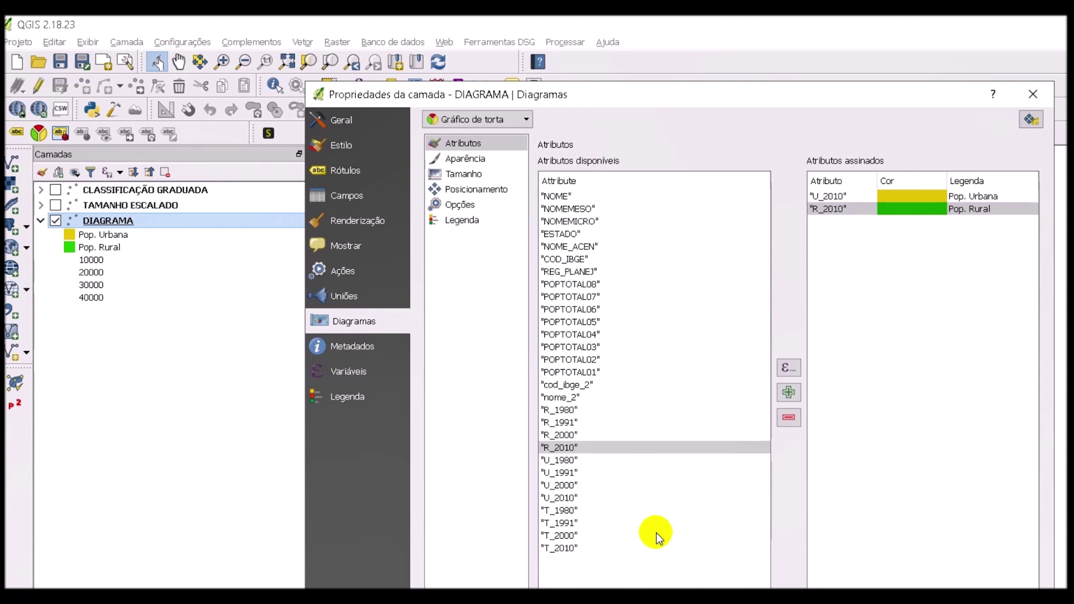
pyautogui.press('Return')
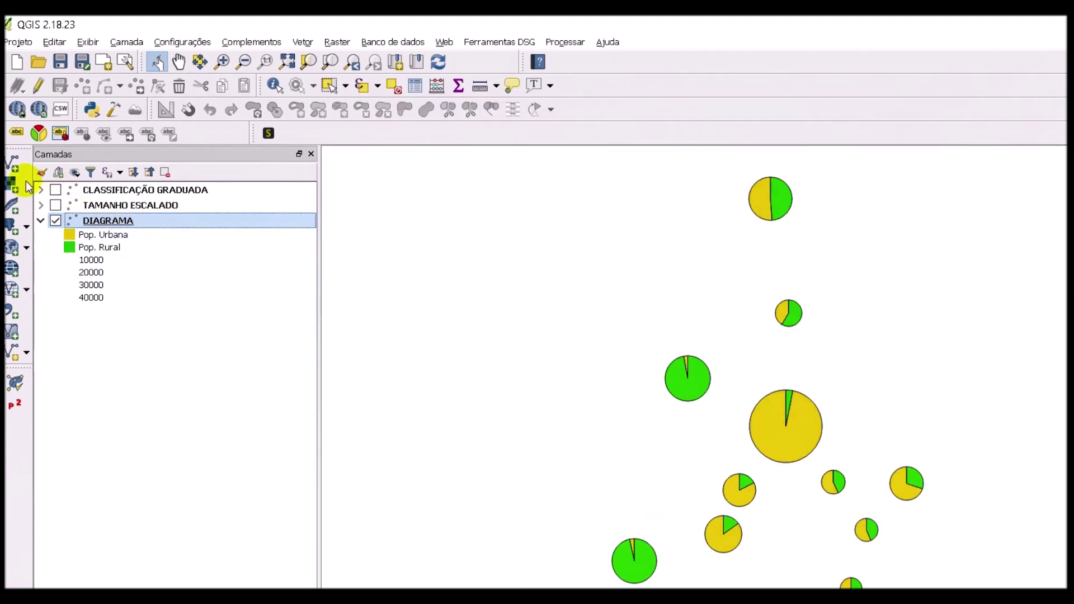
# Step: Collapse the DIAGRAMA legend, then display the CLASSIFICAÇÃO GRADUADA layer in place of DIAGRAMA with its class legend expanded
pyautogui.click(40, 221)
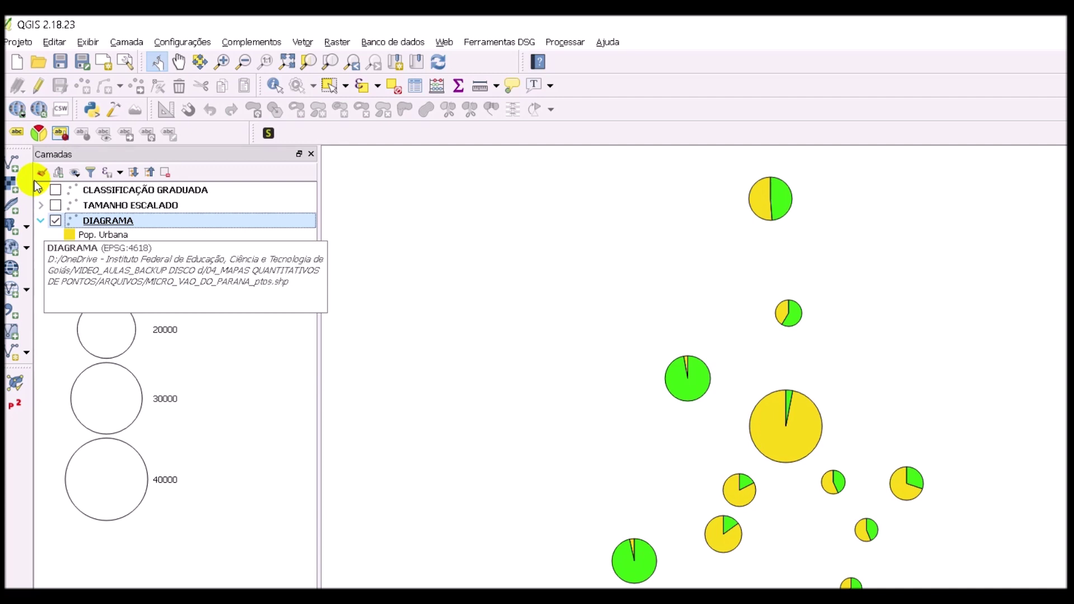
pyautogui.click(40, 221)
pyautogui.click(55, 190)
pyautogui.click(56, 221)
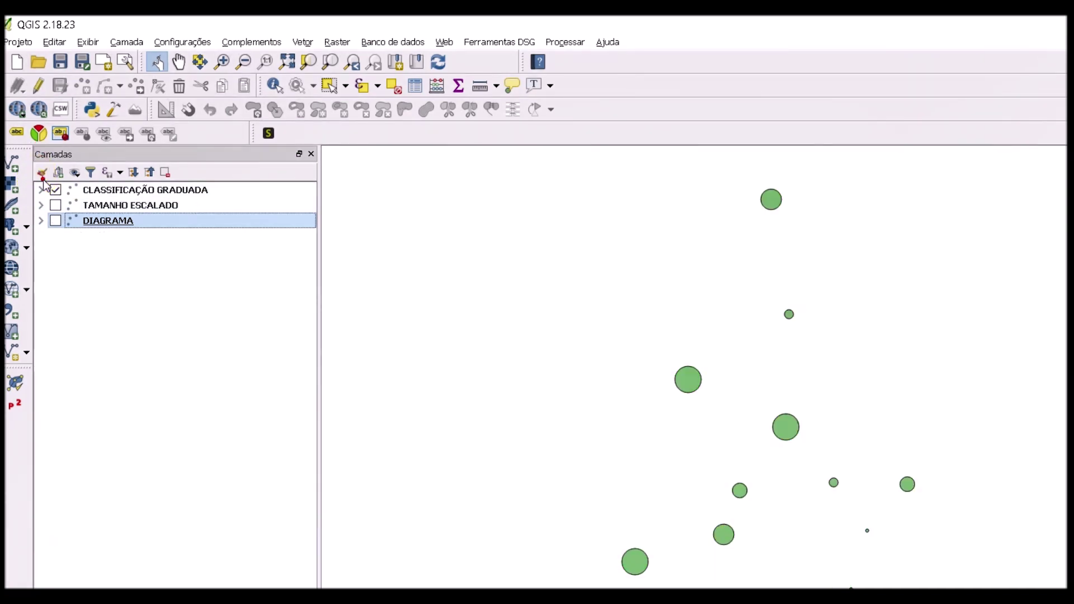
pyautogui.click(40, 190)
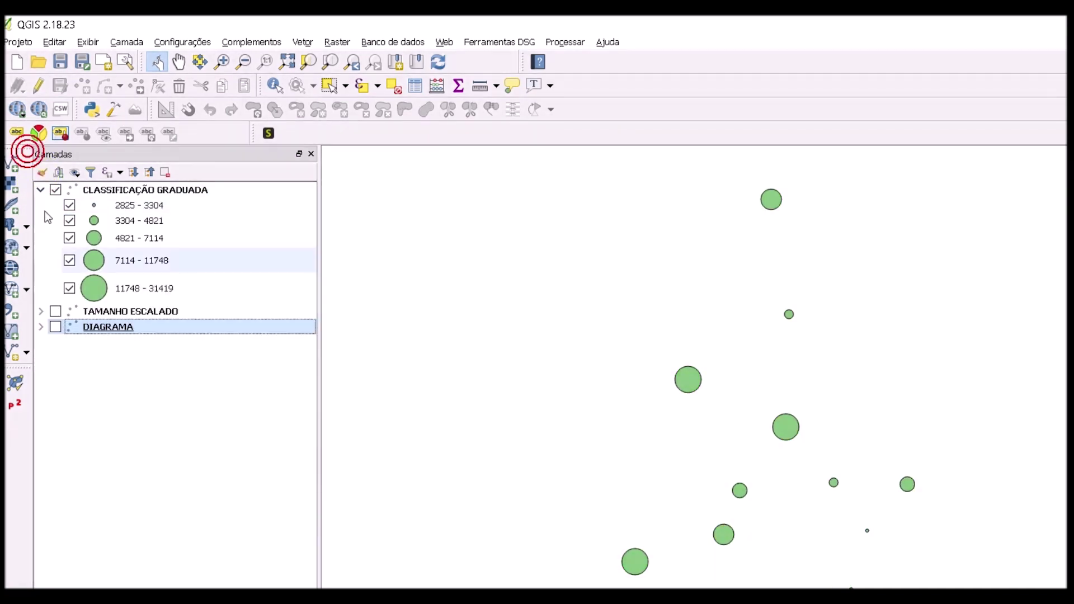
# Step: Expand the TAMANHO ESCALADO size legend and display that layer in place of CLASSIFICAÇÃO GRADUADA
pyautogui.click(36, 256)
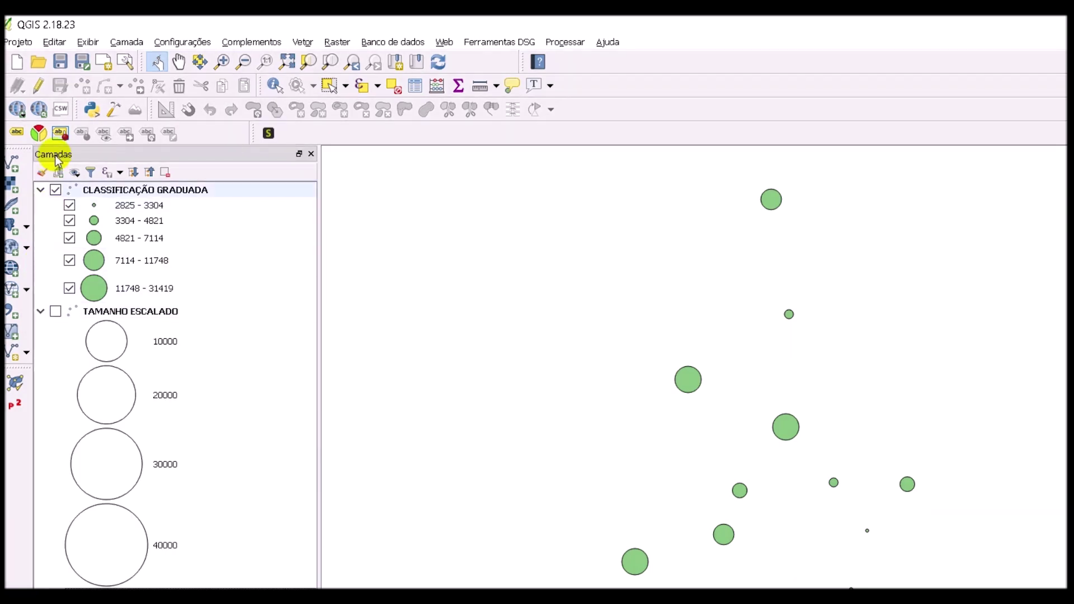
pyautogui.click(56, 190)
pyautogui.click(56, 311)
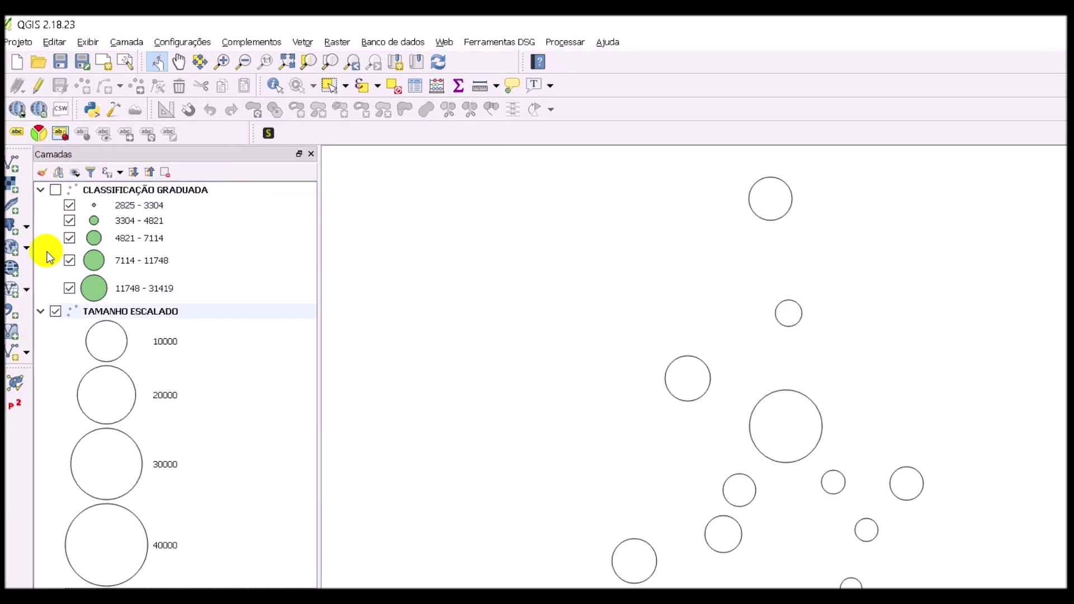
# Step: Hide TAMANHO ESCALADO and display the DIAGRAMA pie charts with their legend expanded
pyautogui.click(45, 250)
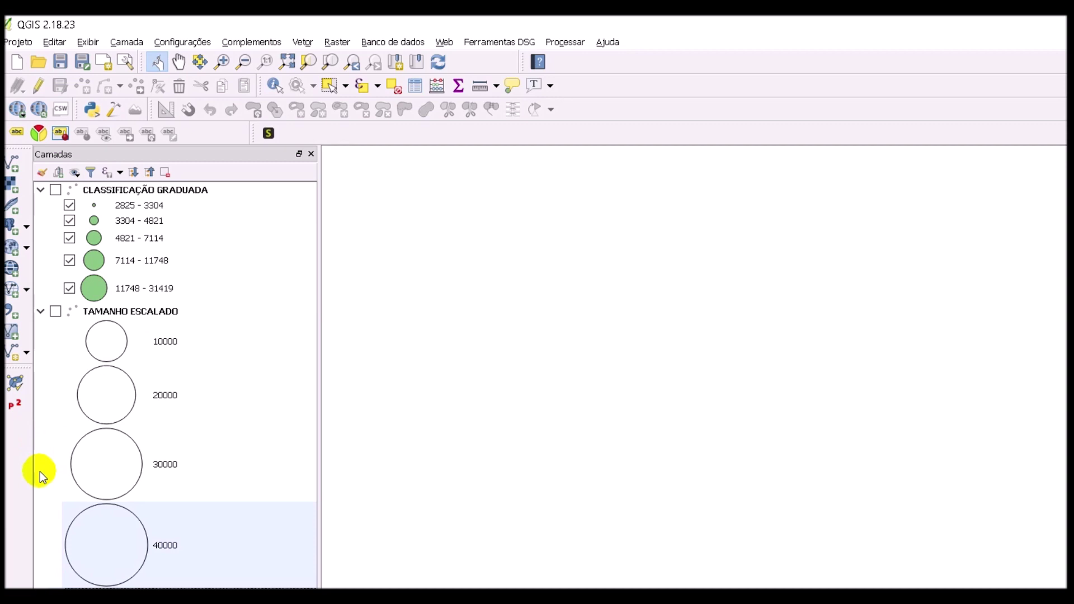
pyautogui.scroll(-5, 116, 407)
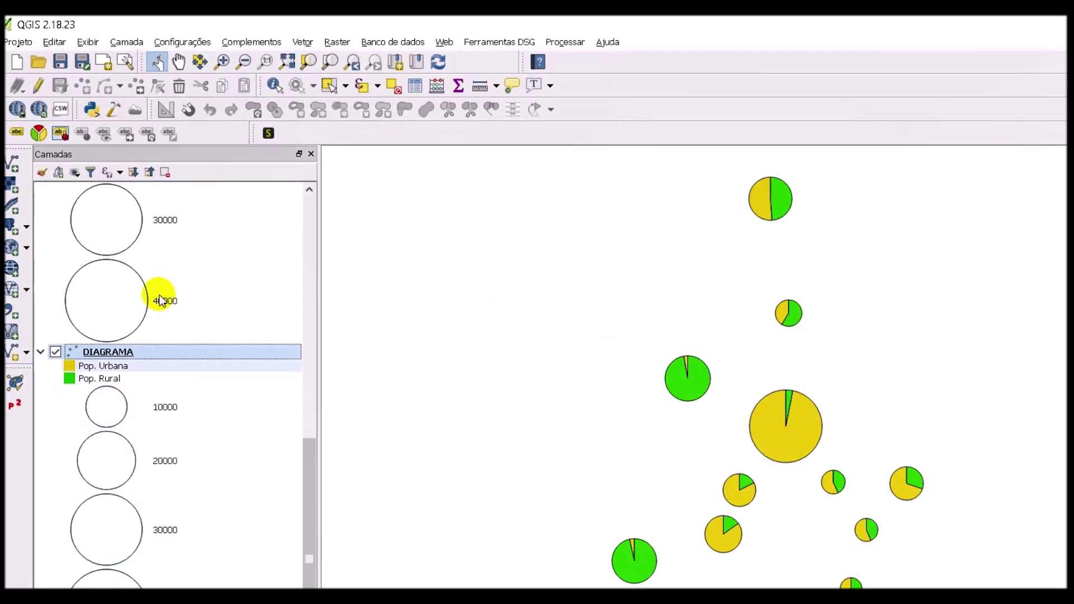
pyautogui.click(759, 331)
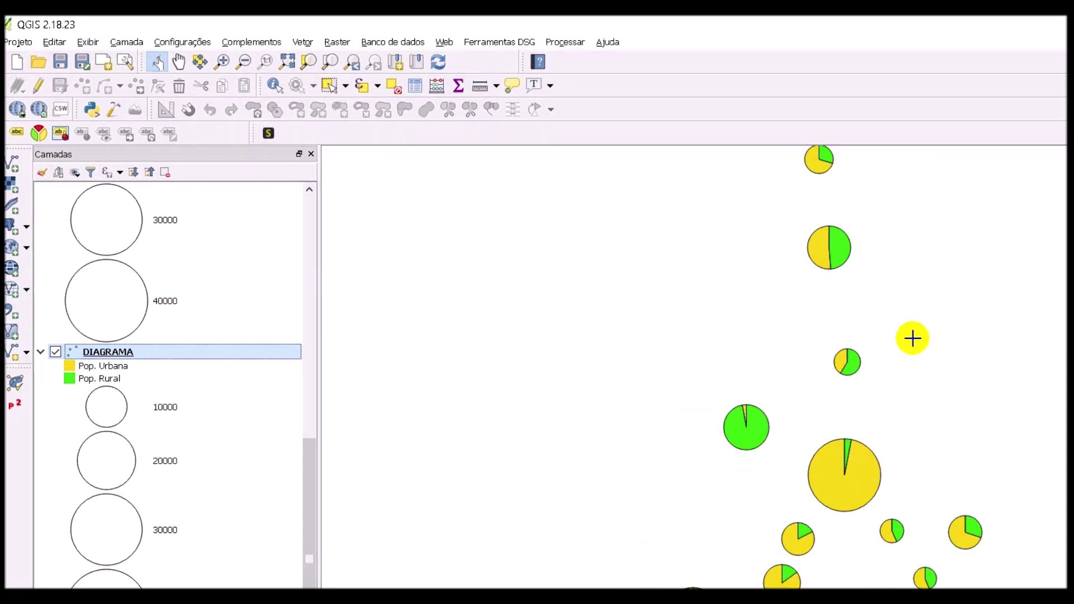